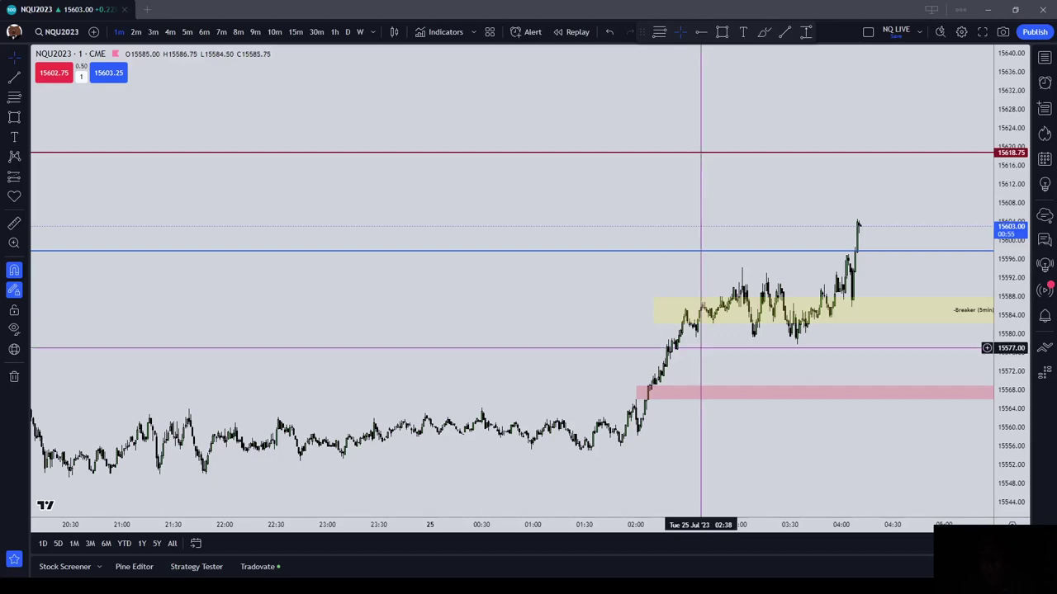
Switch the NQU2023 chart to the 5-minute timeframe and bring the latest price action into view
drag(846, 215, 752, 203)
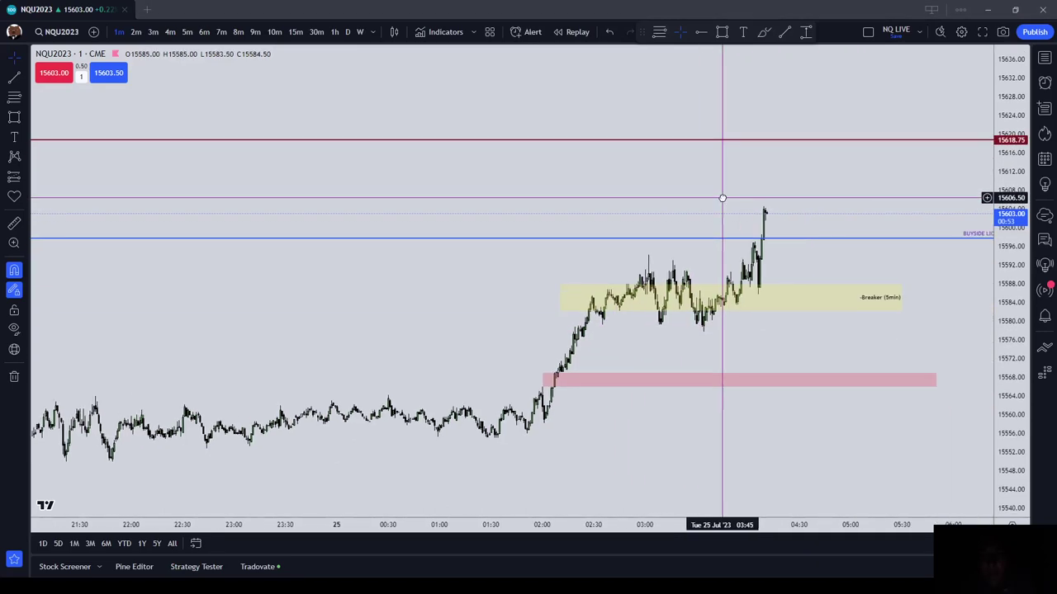
scroll(787, 202, up, 1)
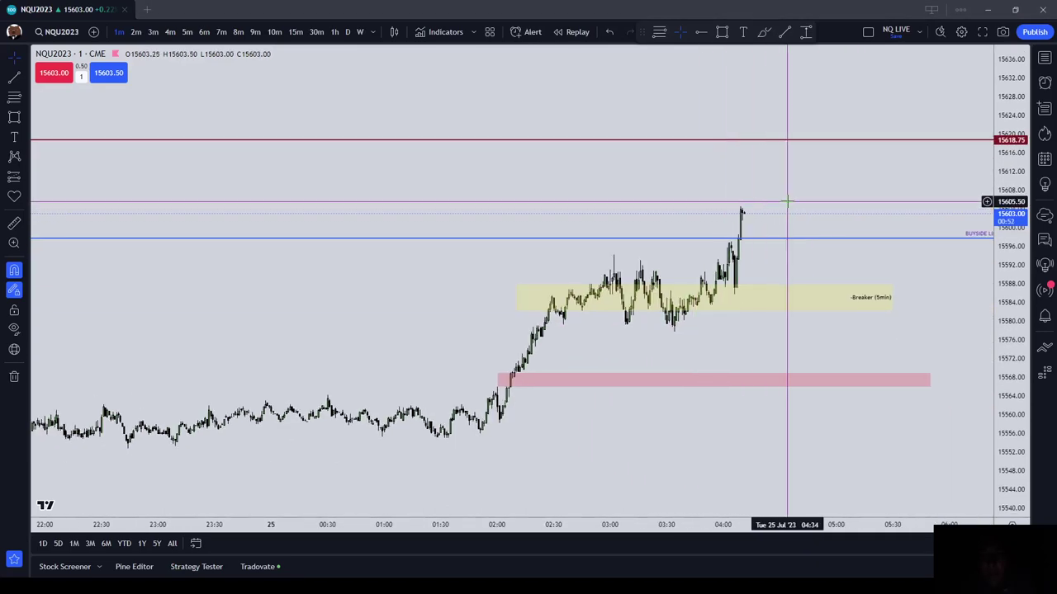
click(189, 32)
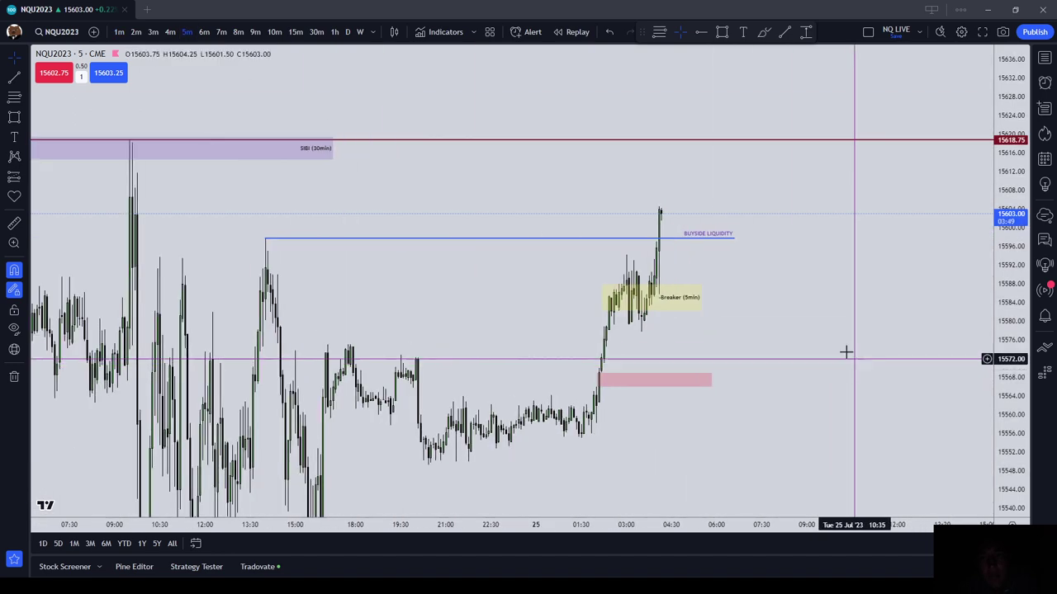
scroll(585, 184, up, 2)
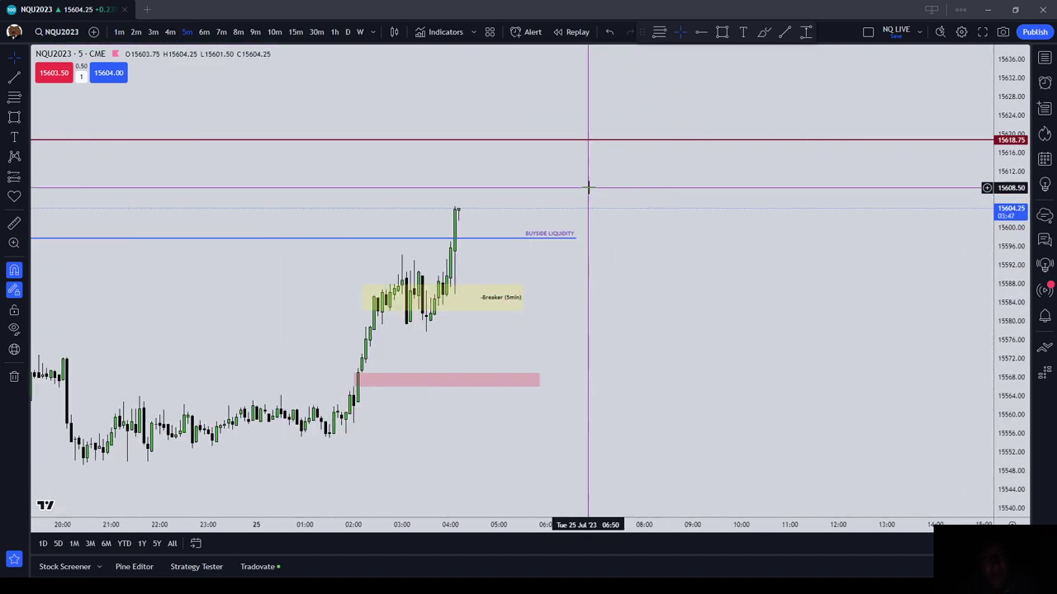
drag(531, 196, 719, 199)
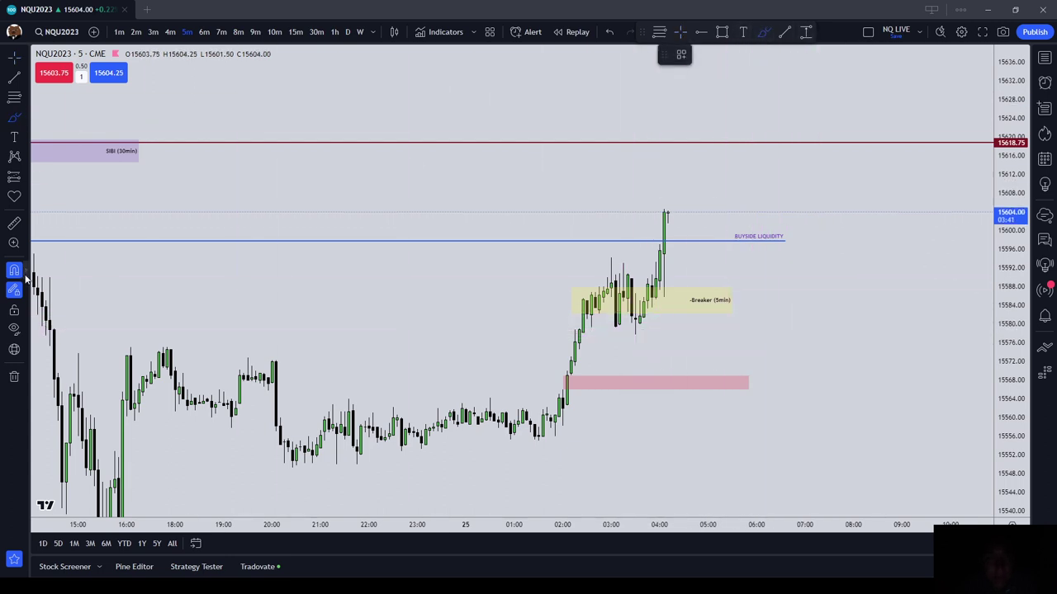
Change the yellow breaker rectangle's label to "Inversion -Breaker (5min)"
click(722, 301)
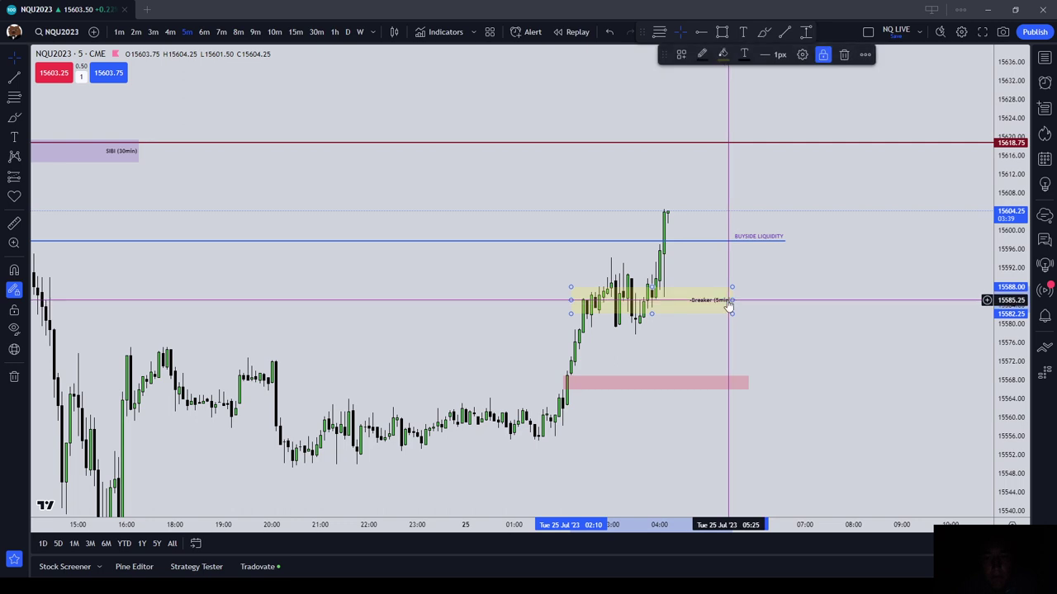
double_click(732, 304)
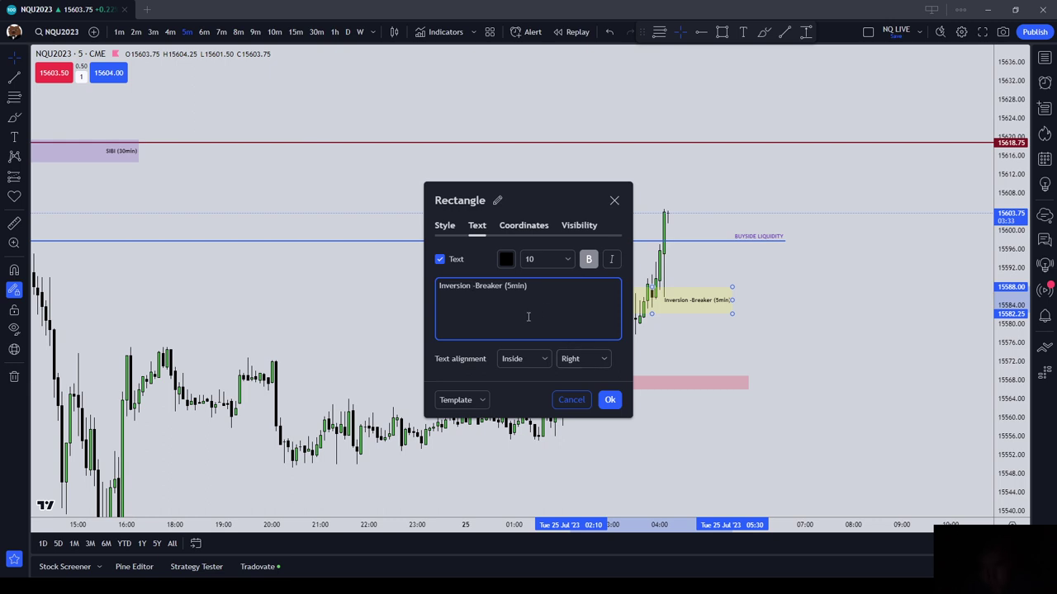
click(610, 399)
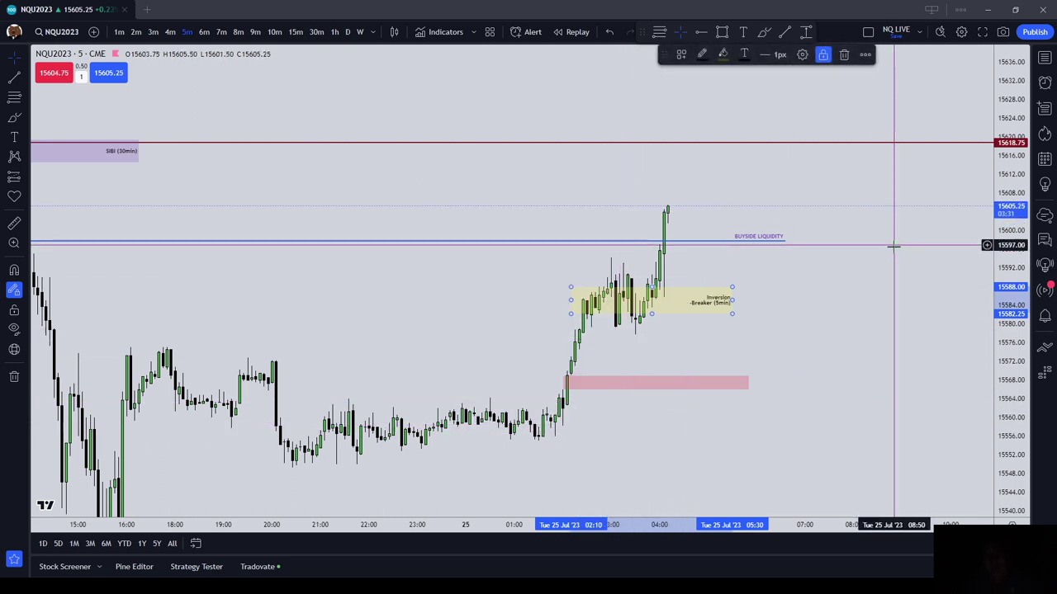
Circle the 24 July 14:00 swing high at the start of the buyside liquidity line with the Brush
scroll(816, 273, down, 1)
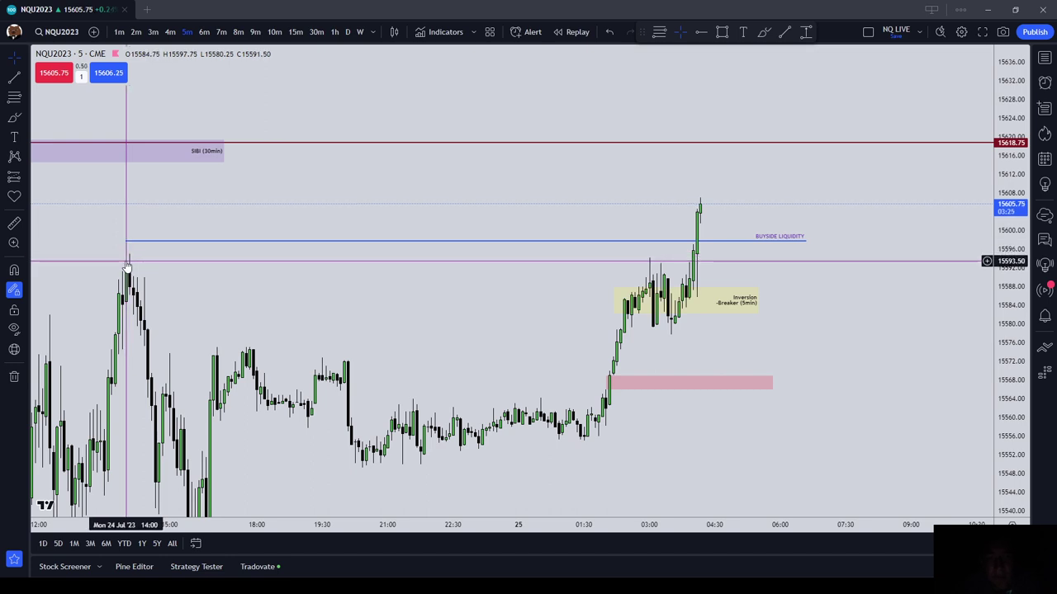
click(13, 117)
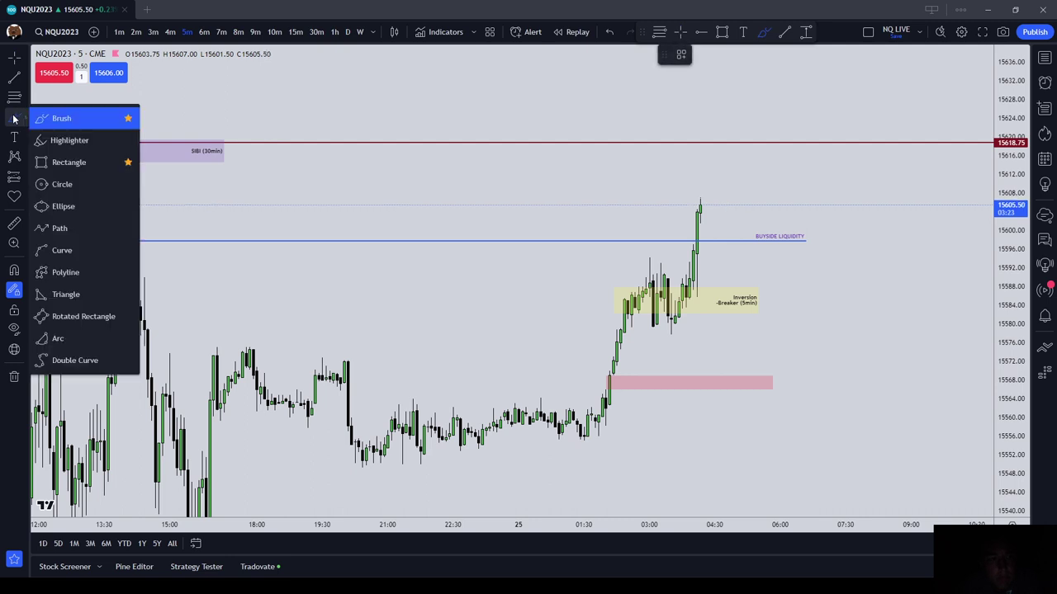
click(72, 123)
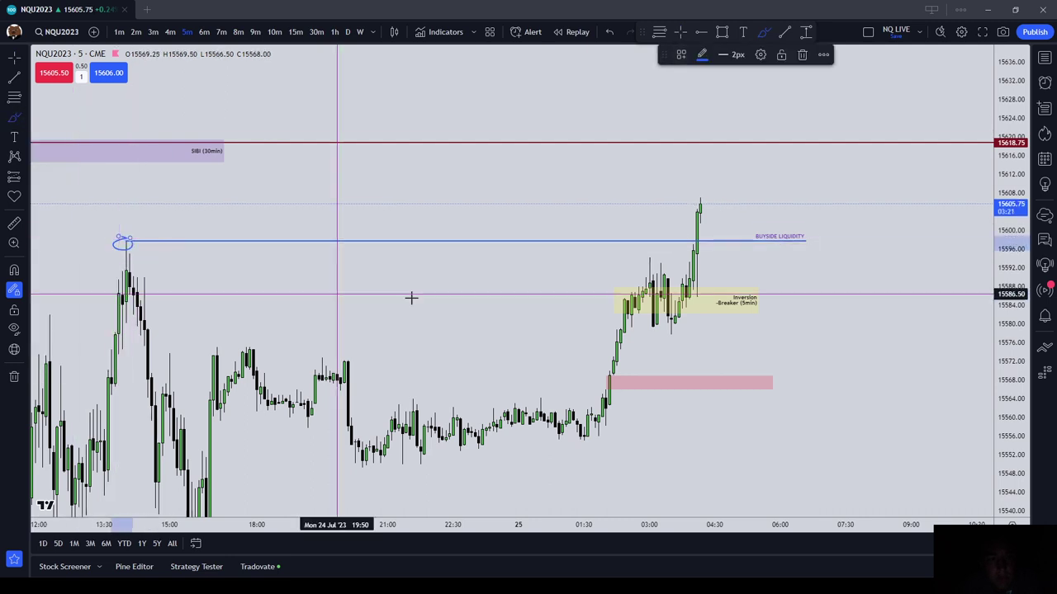
Brush small marks above and below the candle inside the yellow zone and circle the swing high near 03:00
scroll(664, 285, up, 2)
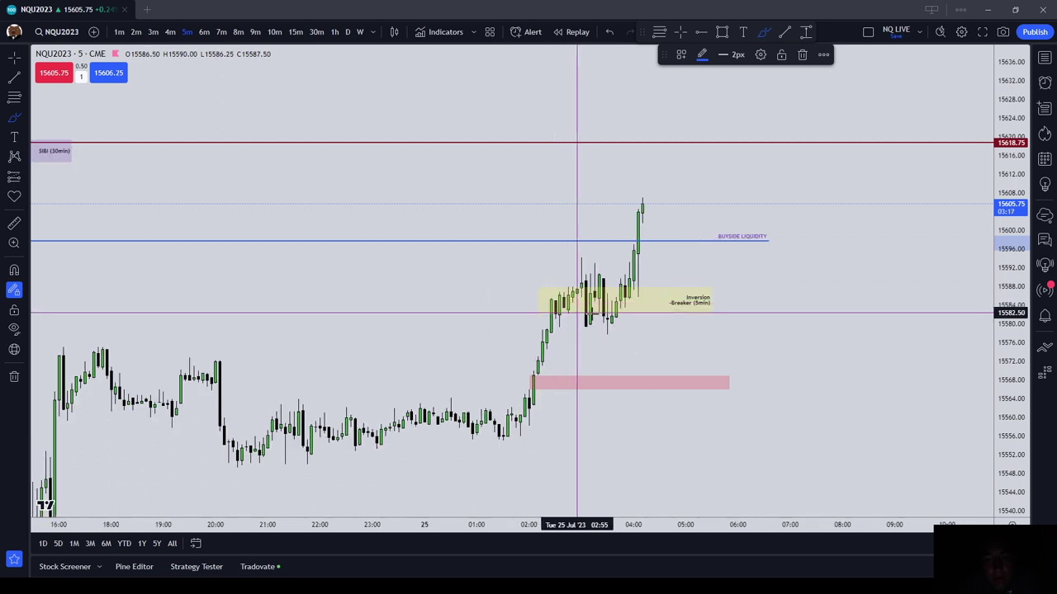
scroll(569, 287, up, 1)
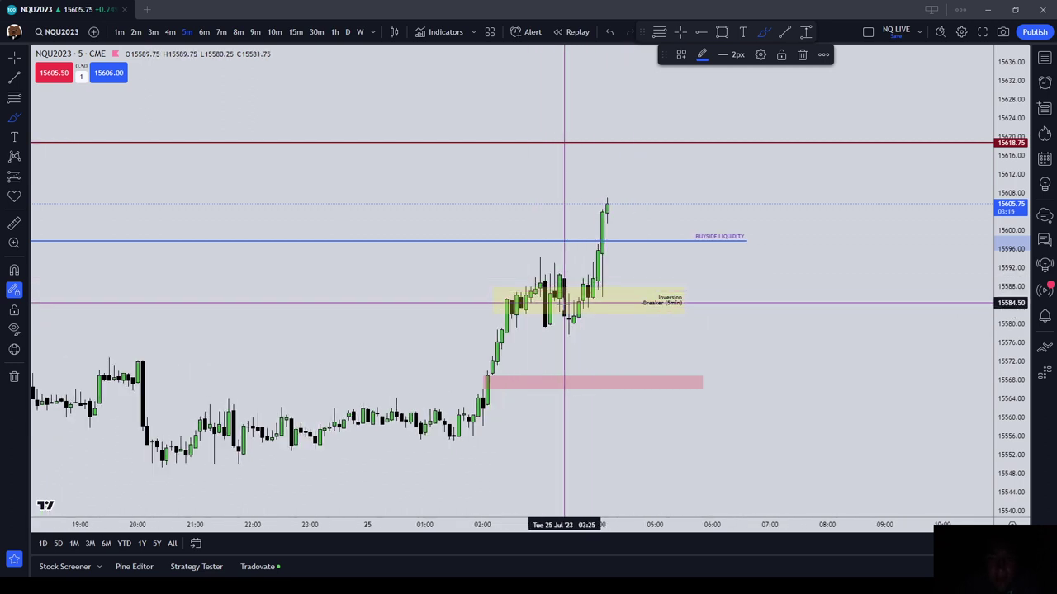
drag(530, 287, 530, 312)
drag(540, 253, 539, 256)
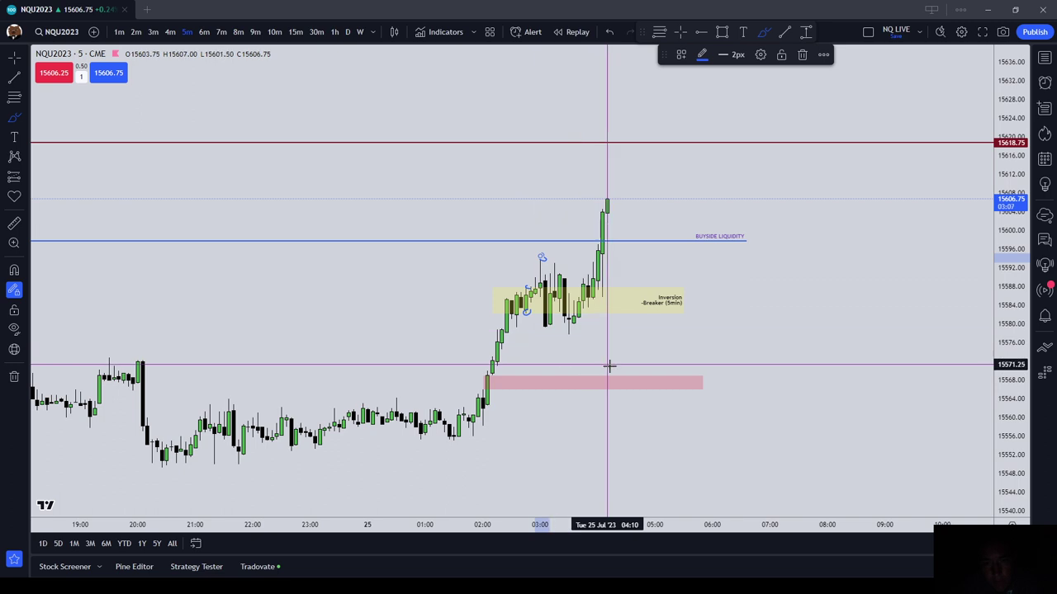
Turn on the display of trade executions with their labels in the chart's trading settings and view the recent entries and exits
scroll(628, 374, down, 3)
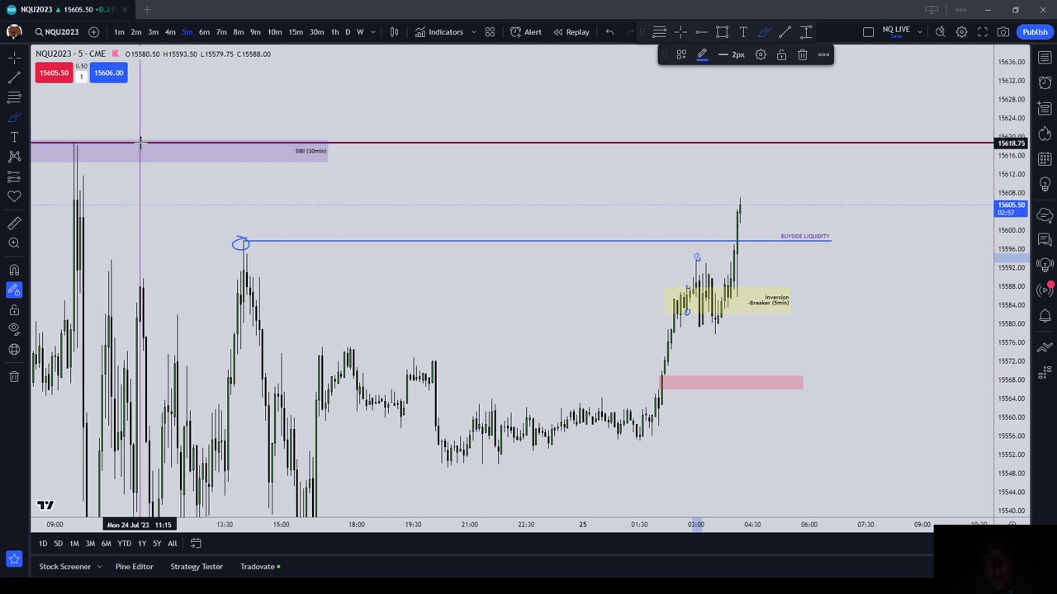
right_click(598, 210)
click(690, 479)
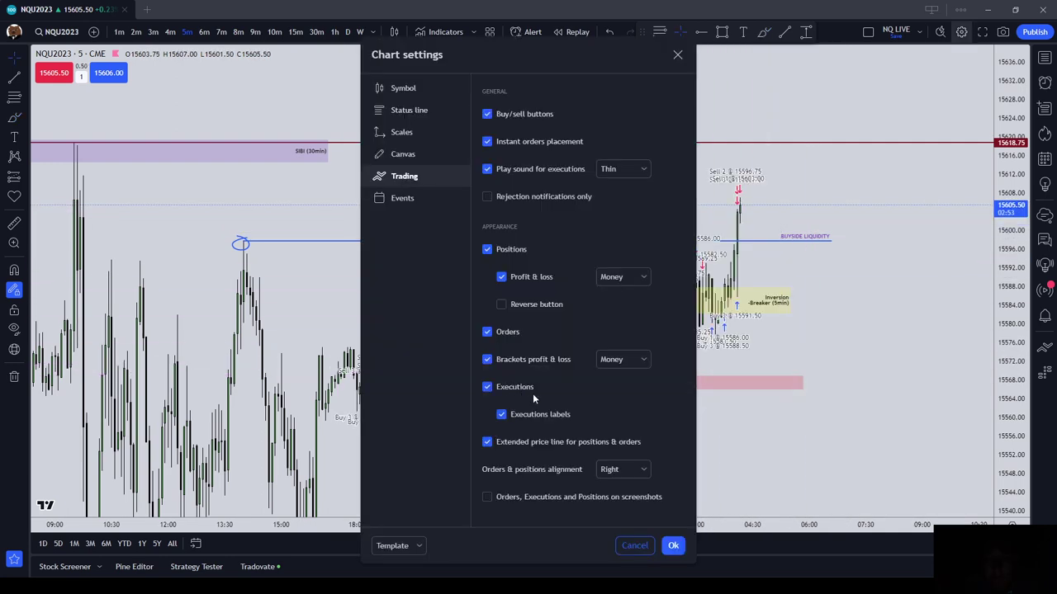
click(673, 546)
scroll(762, 434, up, 1)
scroll(767, 337, up, 1)
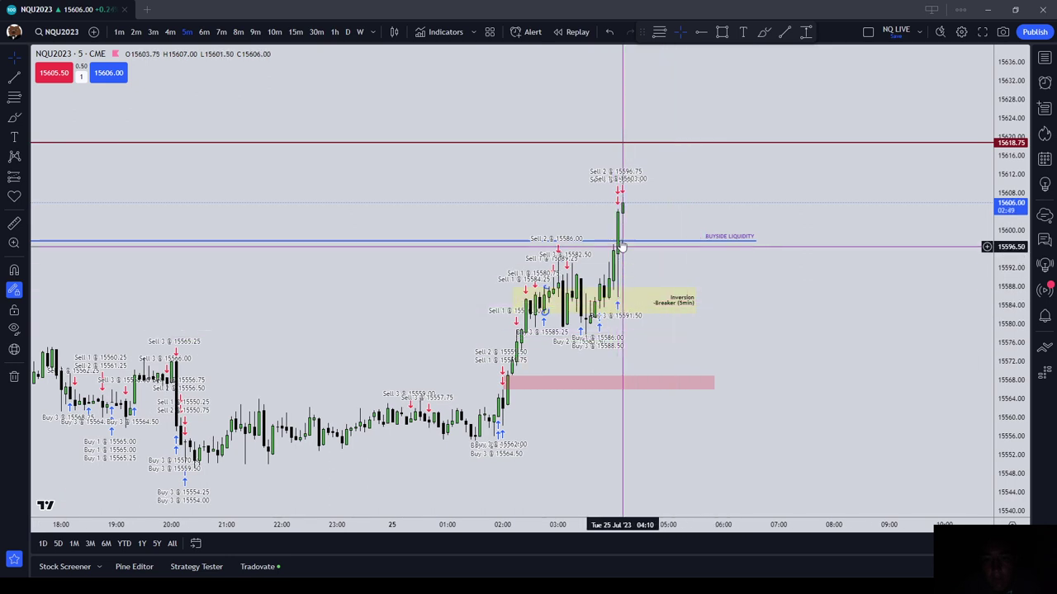
scroll(628, 198, up, 1)
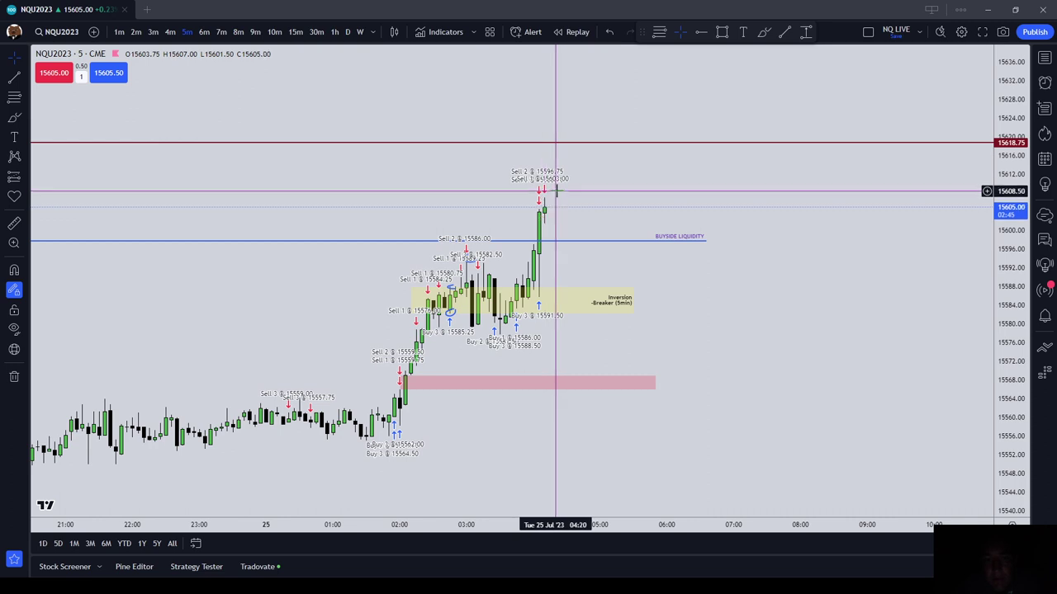
Turn off the display of trade executions in the chart's trading settings
right_click(617, 198)
click(652, 470)
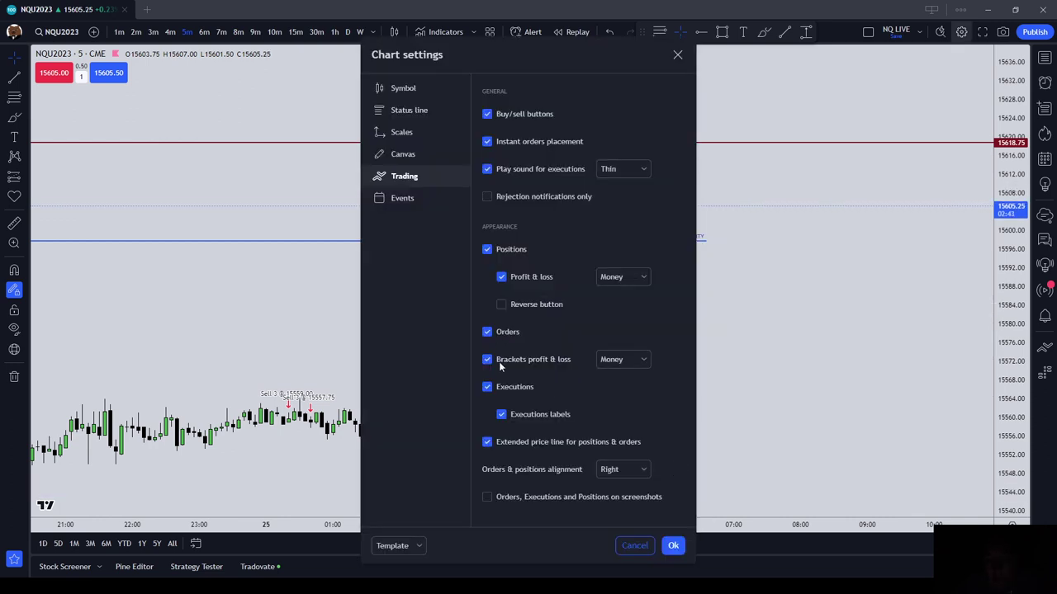
click(673, 546)
drag(709, 457, 760, 462)
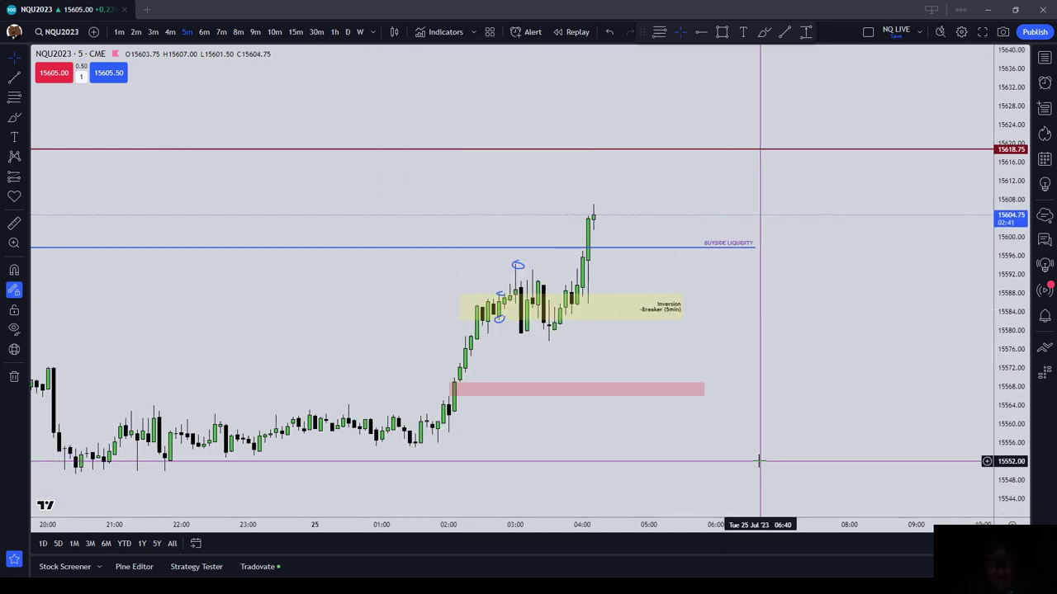
Check the total P/L in the Tradovate account summary and collapse the account panel
click(256, 568)
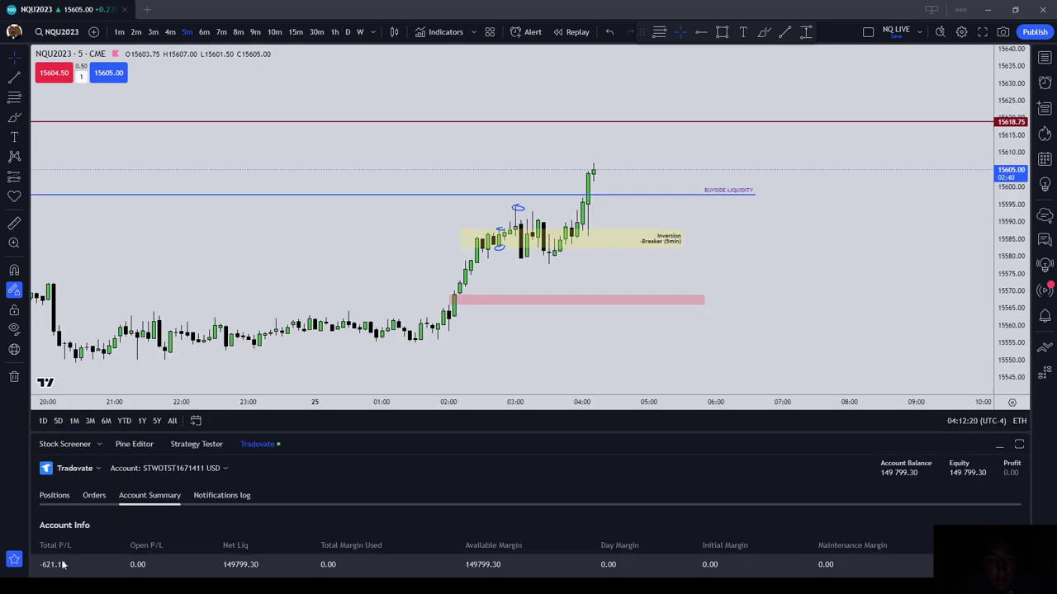
click(268, 445)
scroll(727, 227, down, 5)
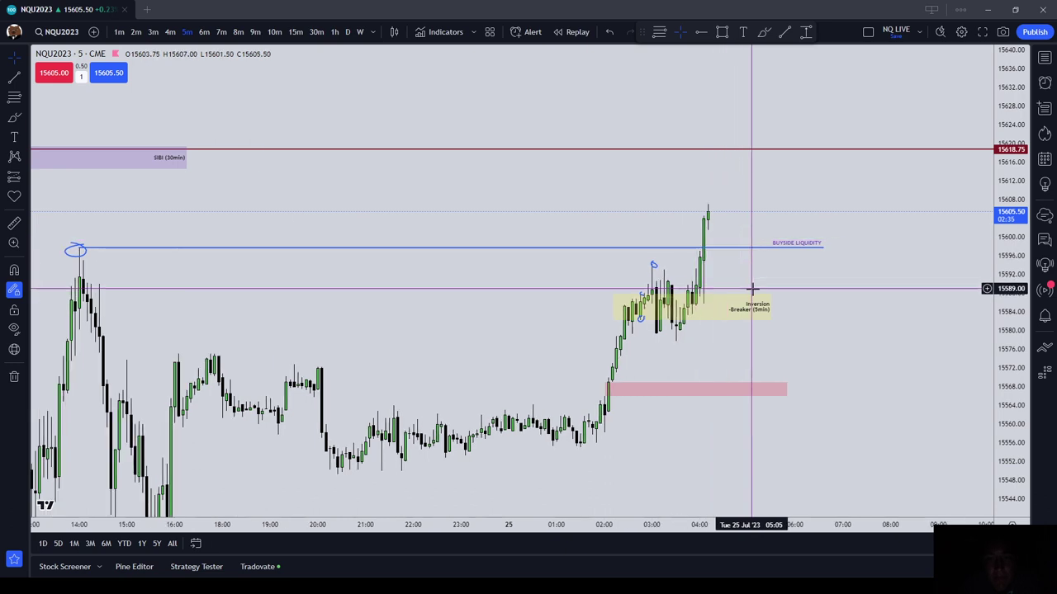
Brush a line along the breaker zone's lower edge, an ellipse around the low near 03:30 and short dashes at the following candles
scroll(751, 289, up, 3)
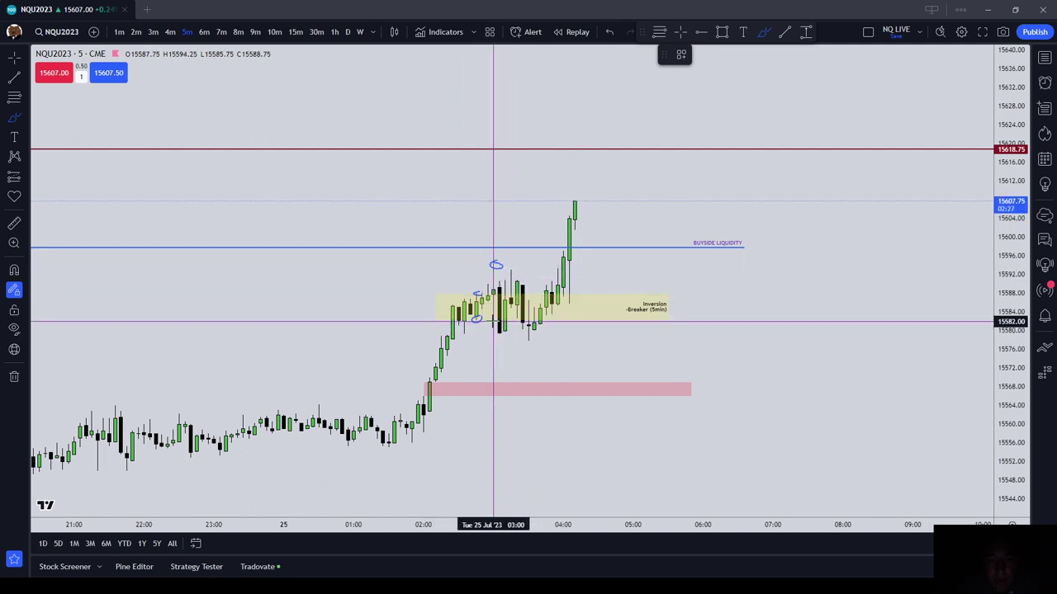
mouse_move(496, 321)
mouse_down()
mouse_move(552, 322)
mouse_move(513, 336)
mouse_move(527, 345)
mouse_up()
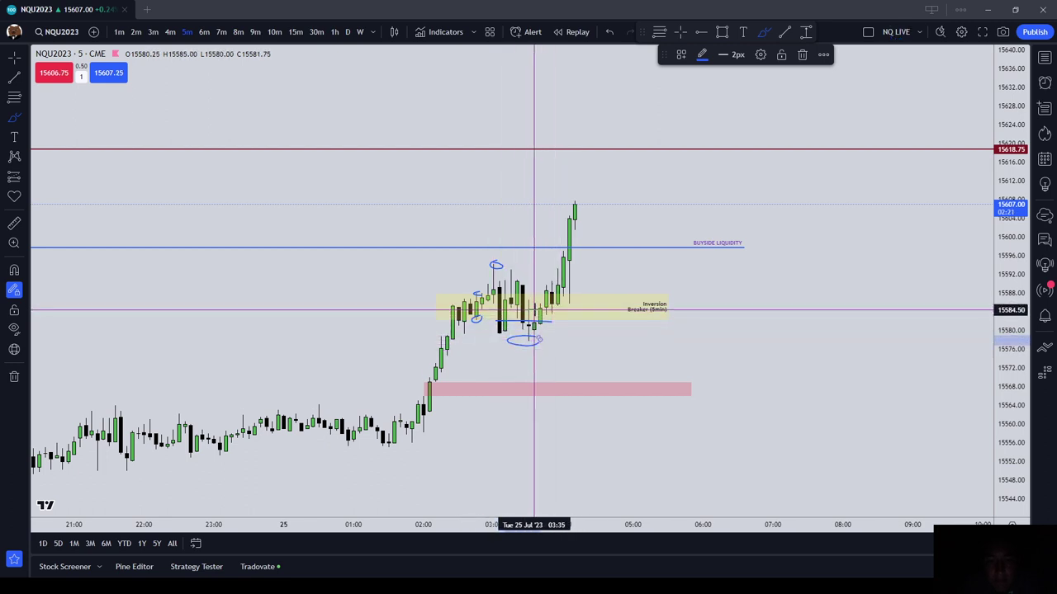
drag(541, 294, 563, 295)
scroll(545, 283, down, 4)
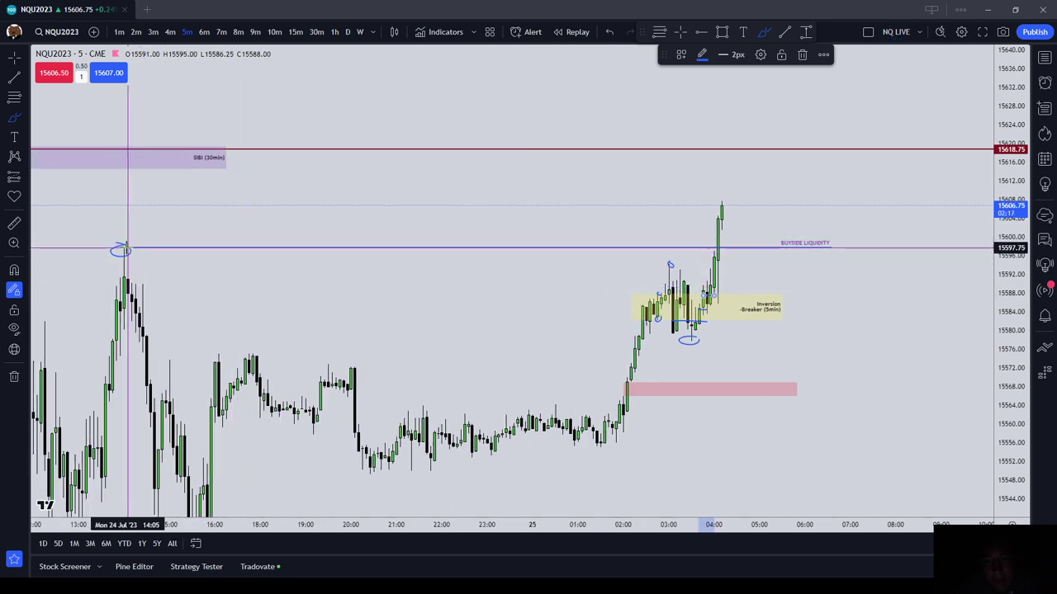
scroll(127, 248, down, 2)
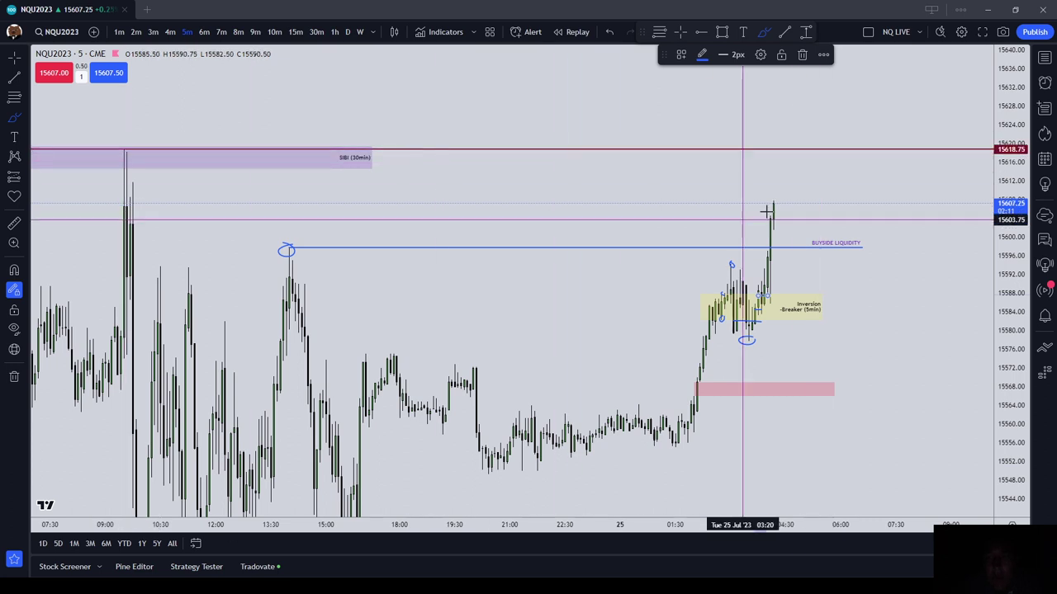
scroll(794, 284, up, 2)
key(Escape)
Delete the brushed circle on the swing high near 03:00
drag(782, 272, 779, 283)
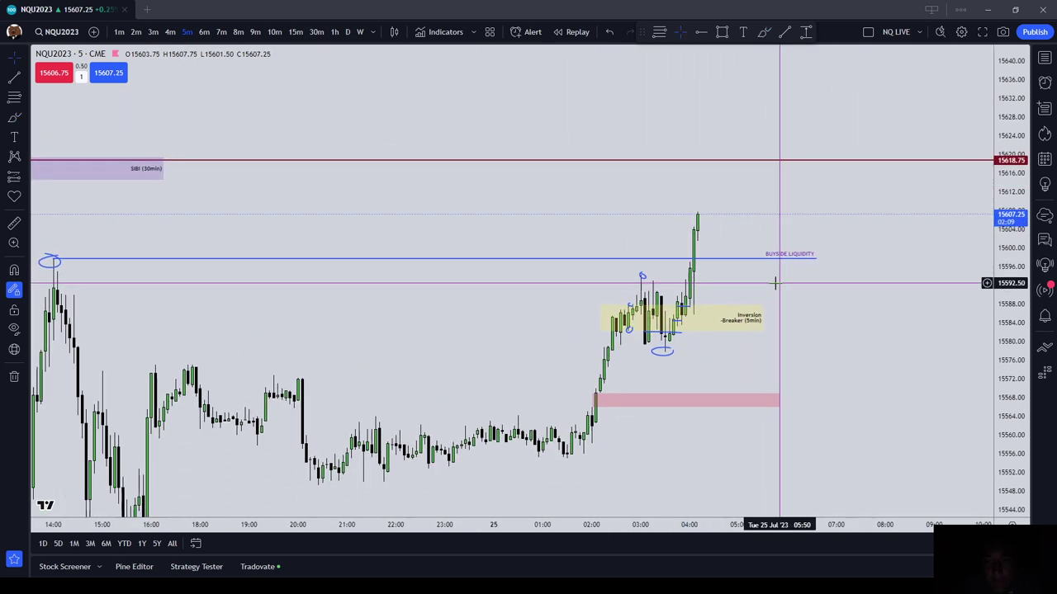
click(640, 276)
click(802, 54)
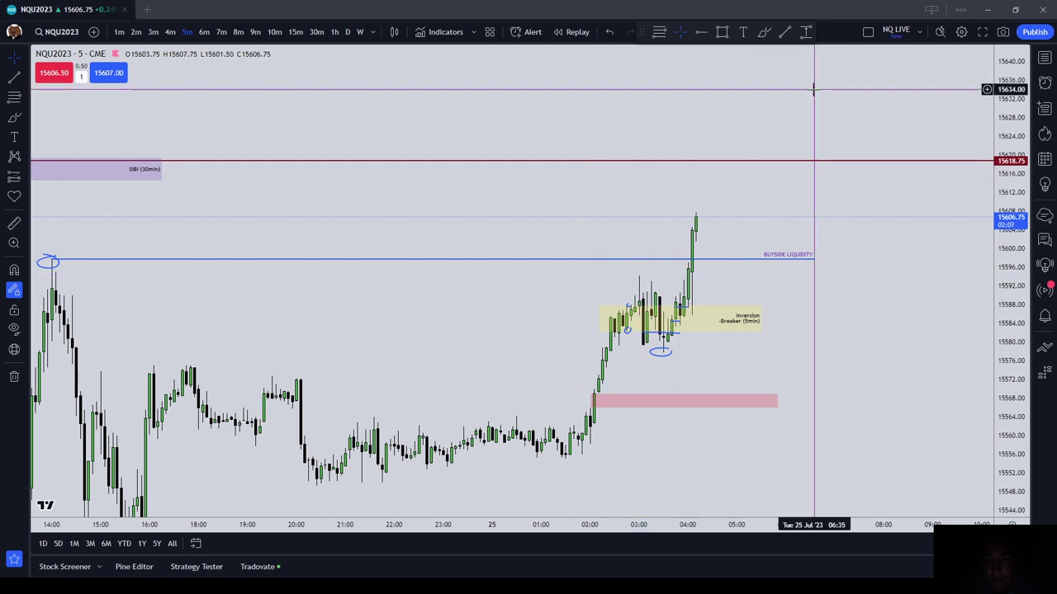
Delete the brushed line along the breaker zone's lower edge and the small mark above the 02:45 candle
scroll(884, 278, up, 3)
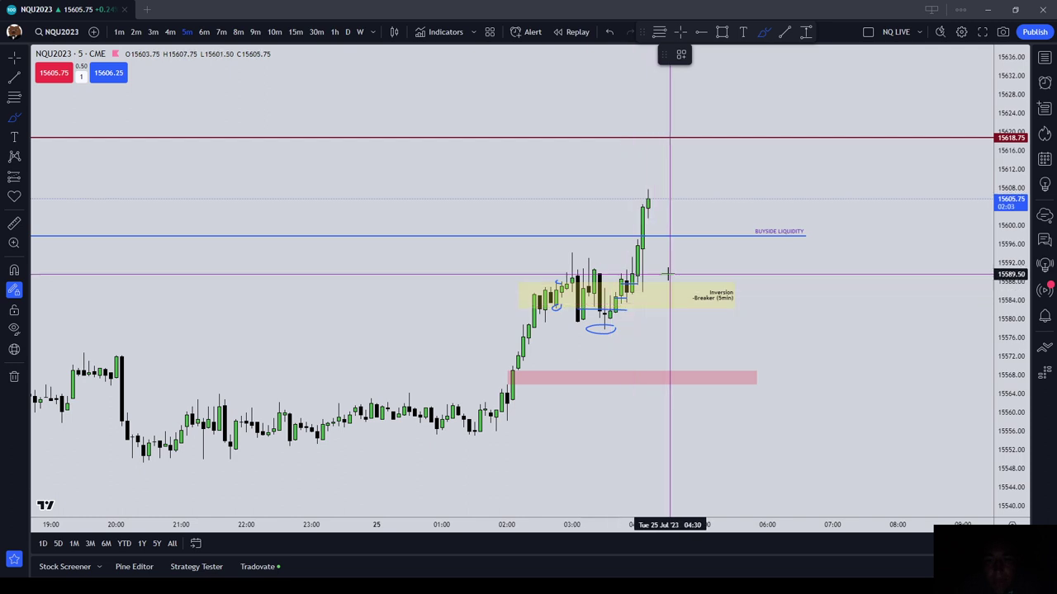
key(Escape)
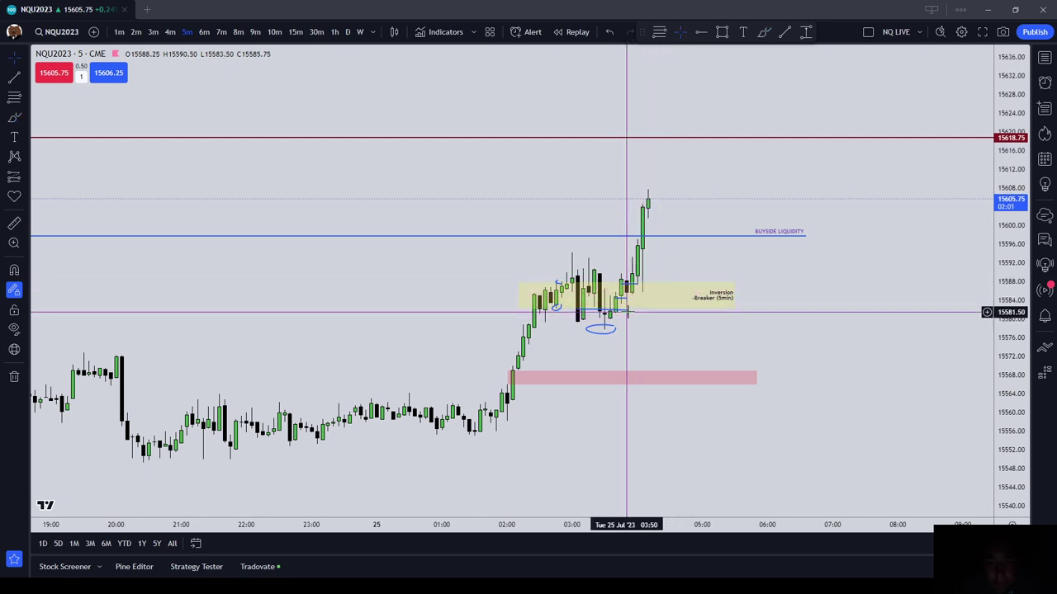
click(626, 310)
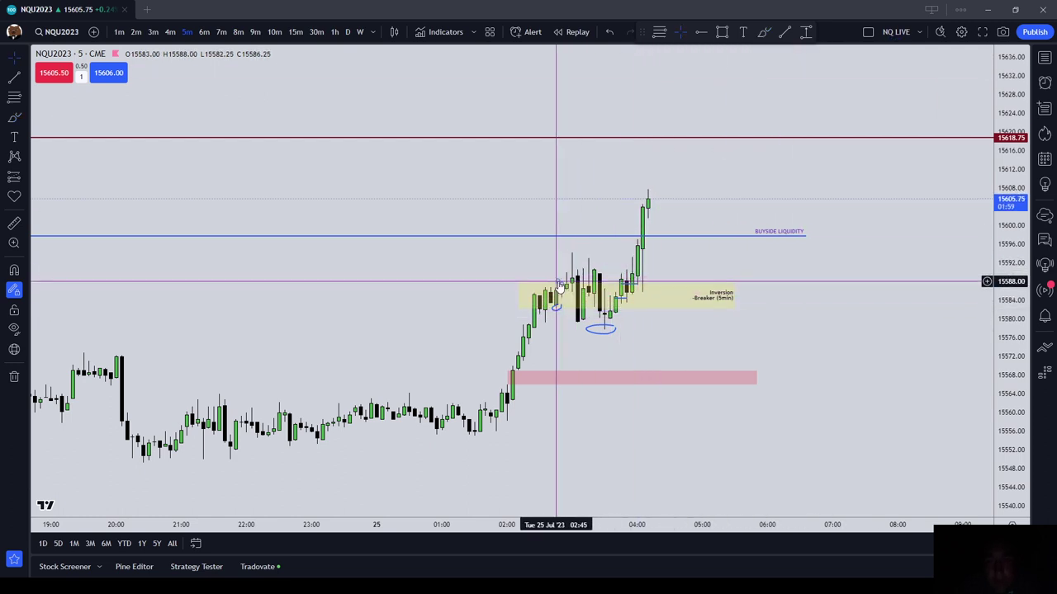
click(802, 54)
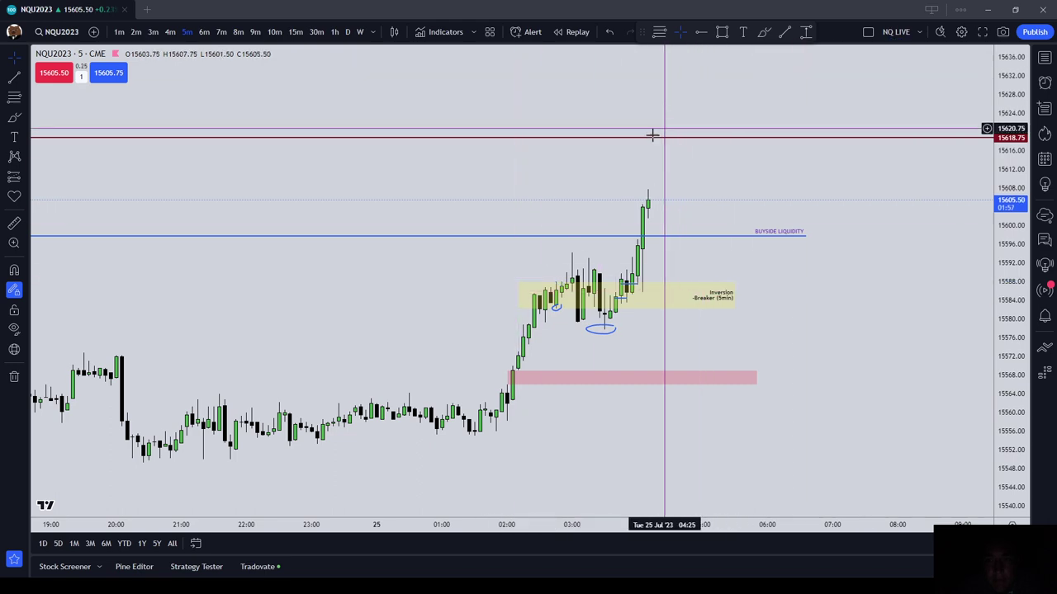
Delete the brushed circle on the 24 July 14:00 high and the small mark below the 02:45 candle
scroll(143, 225, down, 3)
click(281, 239)
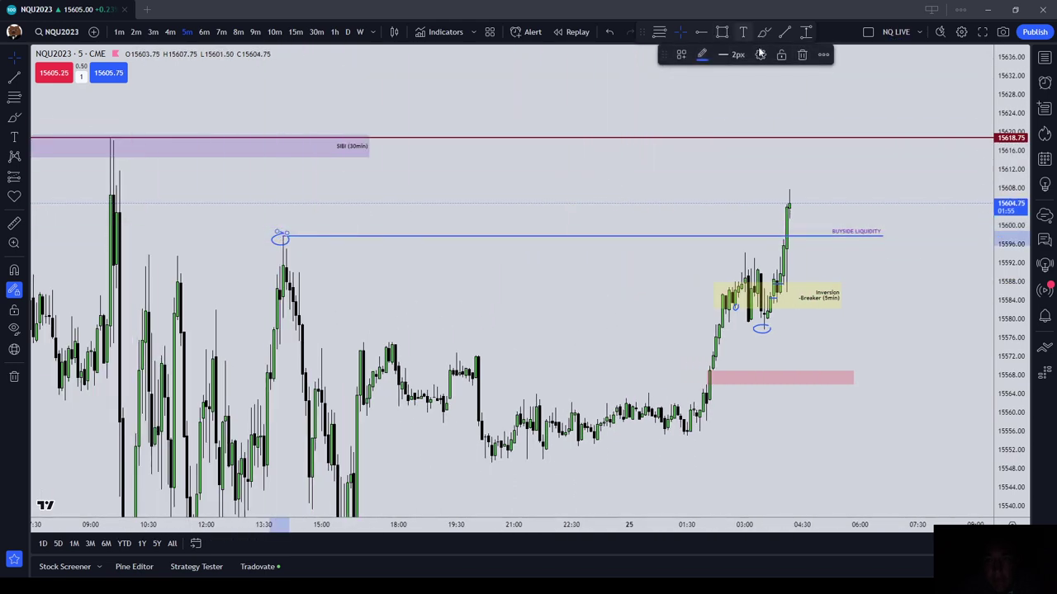
click(803, 53)
scroll(787, 96, up, 2)
click(688, 307)
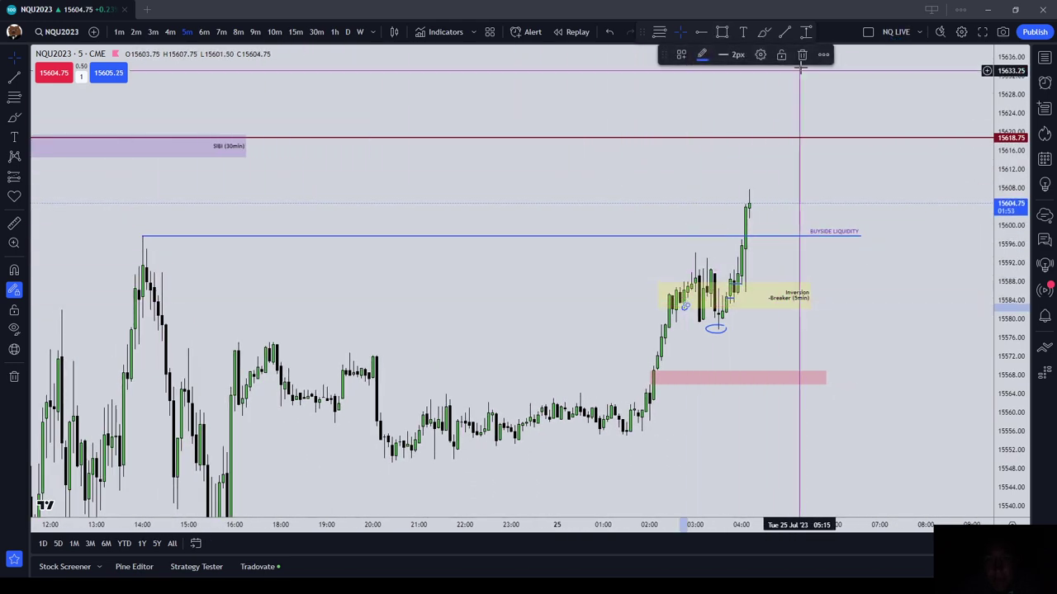
click(800, 55)
scroll(797, 206, up, 3)
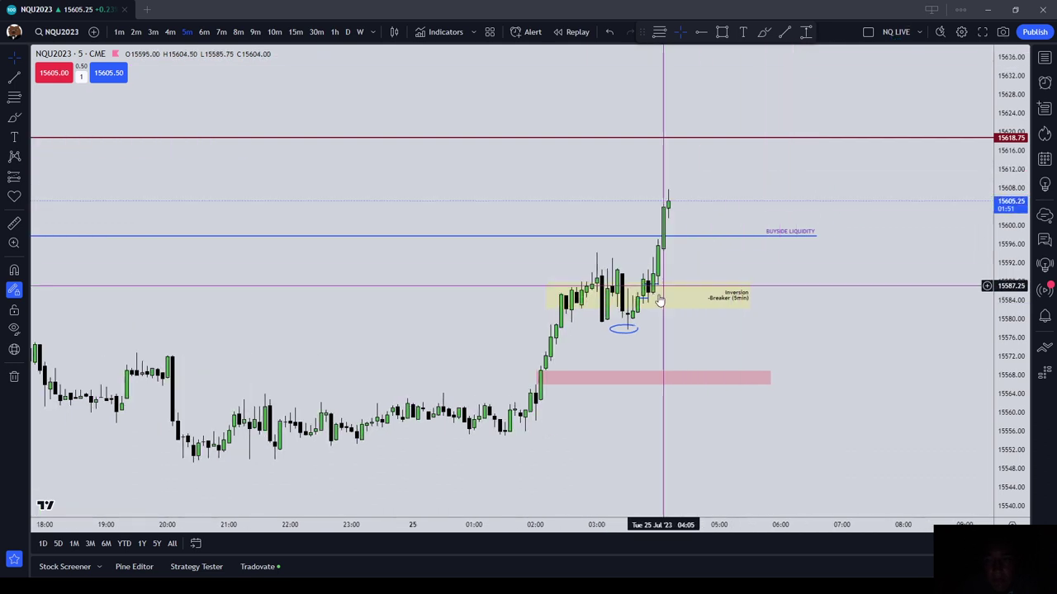
Delete the brushed ellipse around the low near 03:30 and the two short dashes at the following candles
click(801, 55)
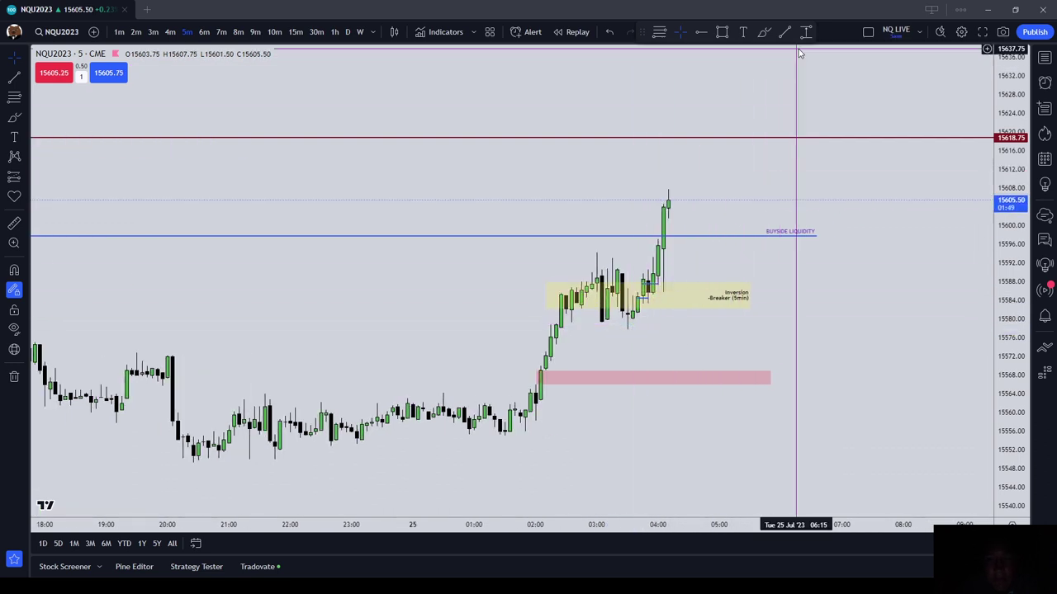
click(653, 285)
drag(653, 285, 794, 275)
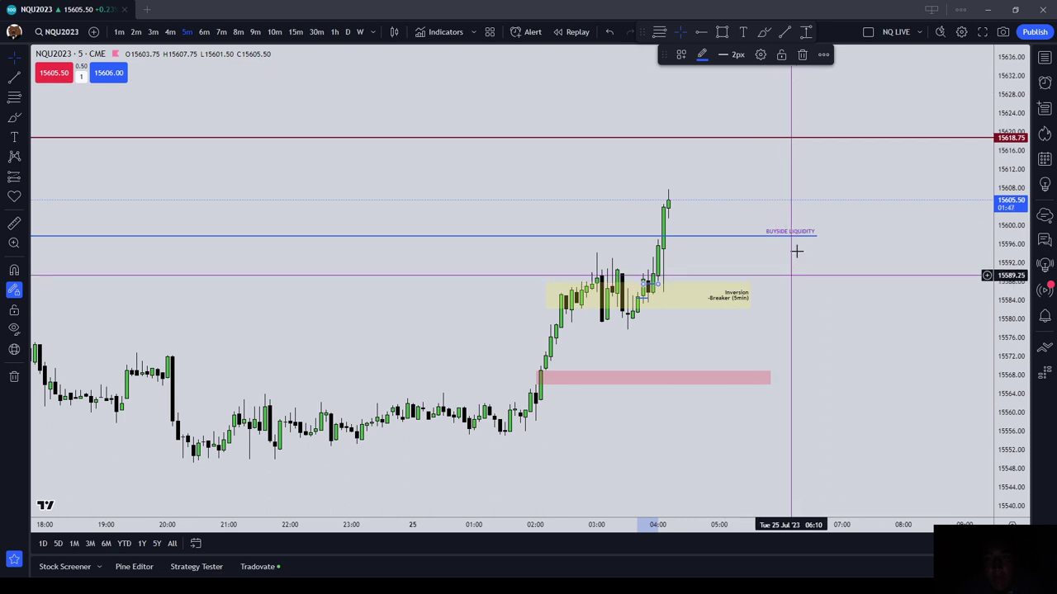
click(801, 54)
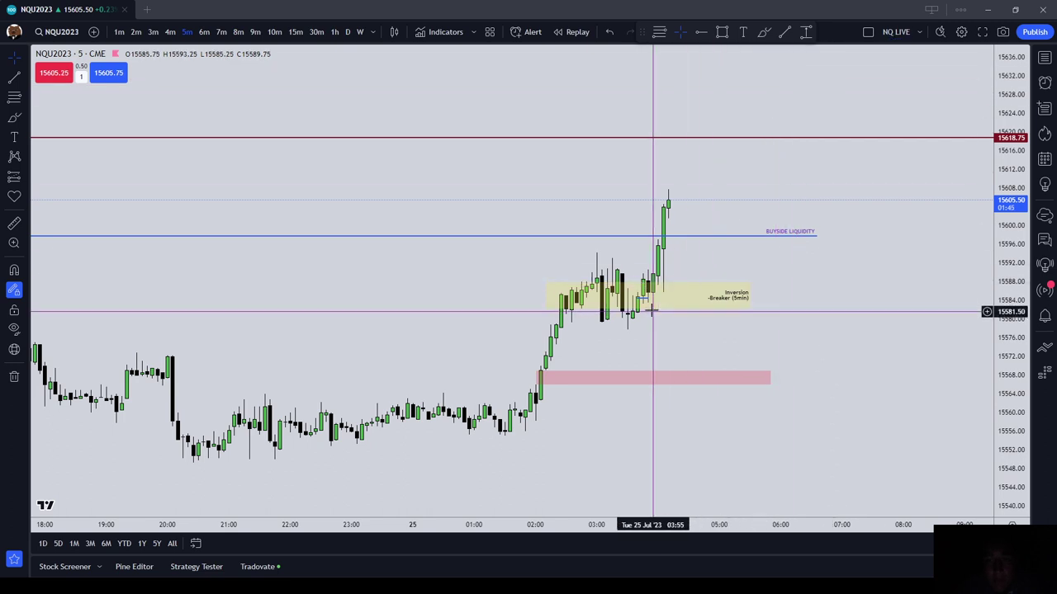
click(660, 292)
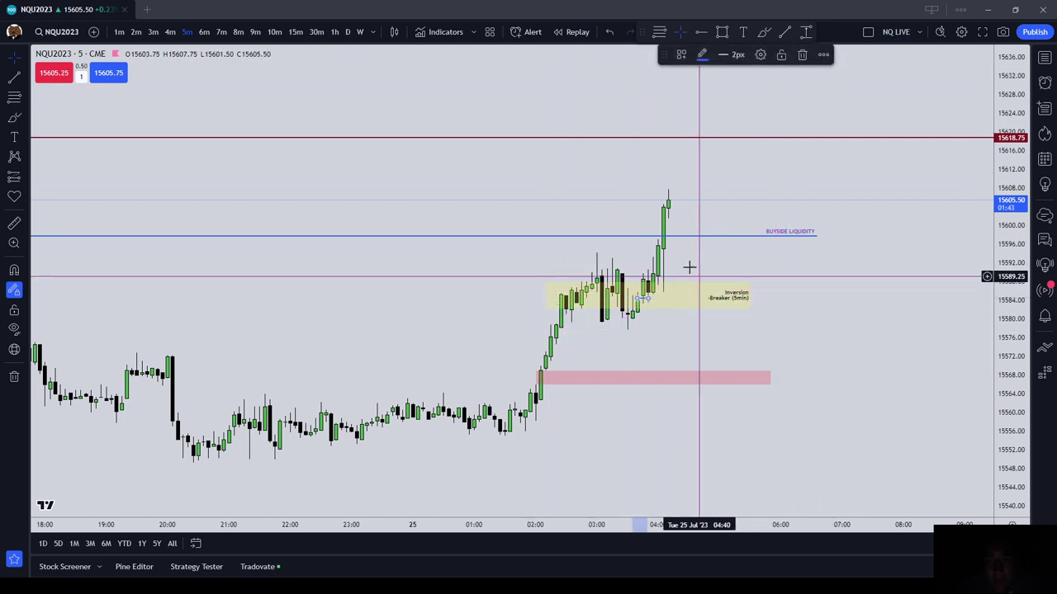
scroll(222, 214, down, 1)
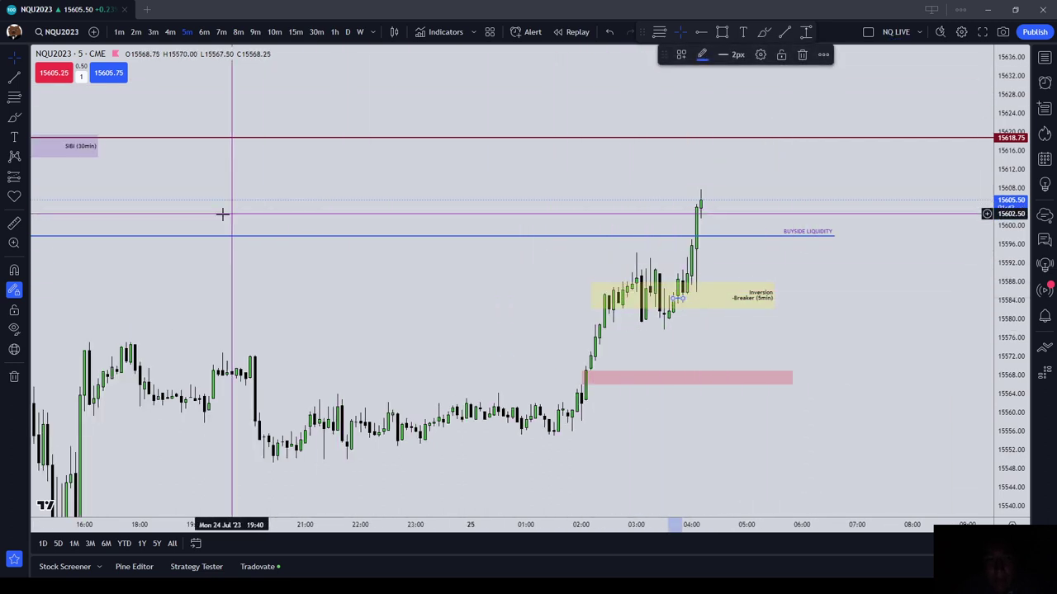
click(802, 54)
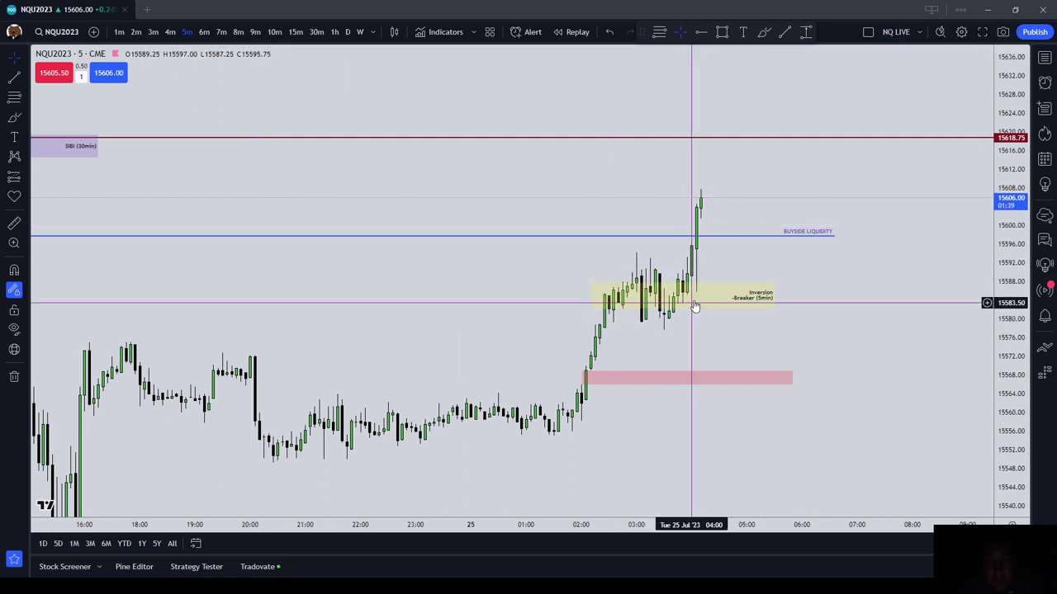
Brush two short horizontal lines from about 03:45 across the candles at the breaker zone's upper edge
scroll(733, 301, up, 2)
click(25, 137)
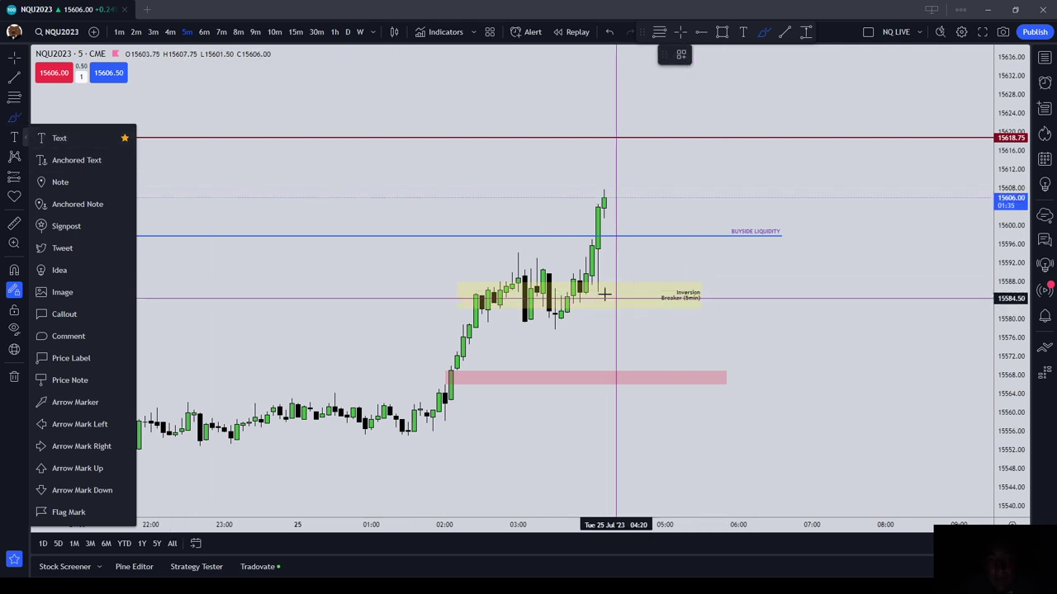
drag(569, 282, 622, 287)
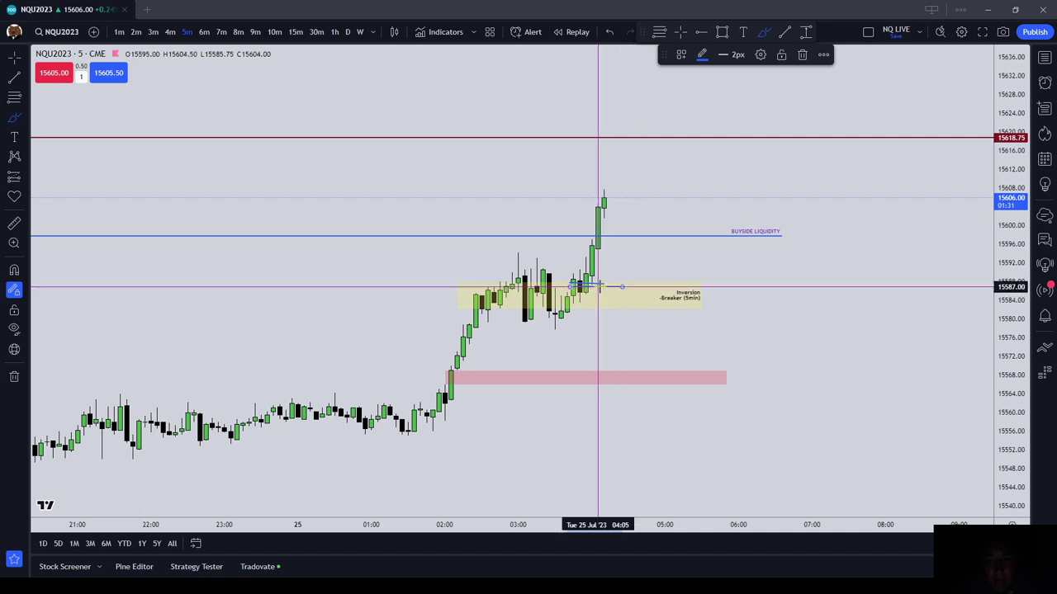
Delete both brushed lines at the breaker zone's upper edge
click(802, 55)
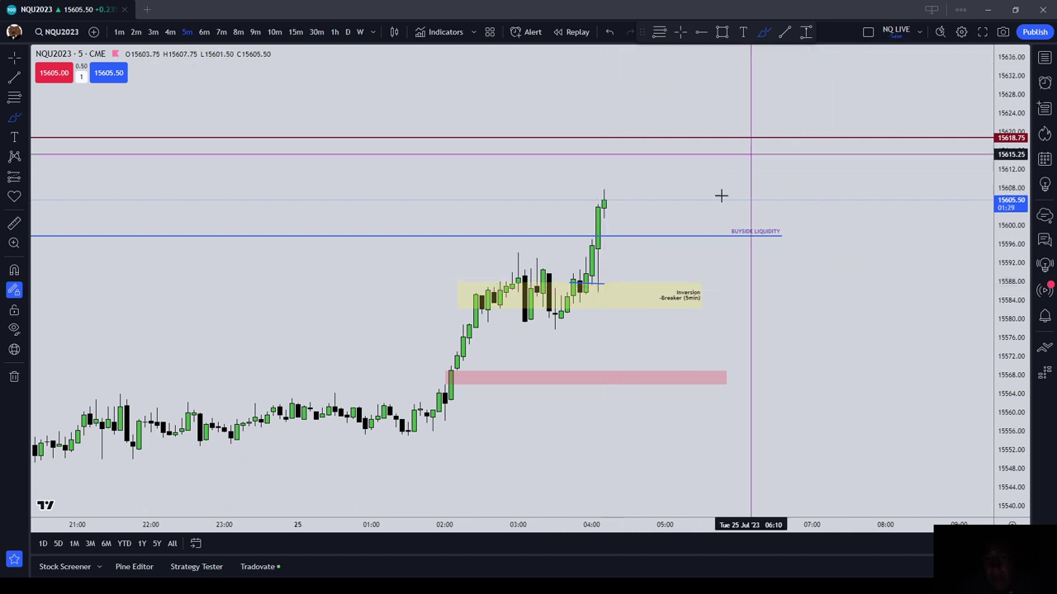
click(603, 284)
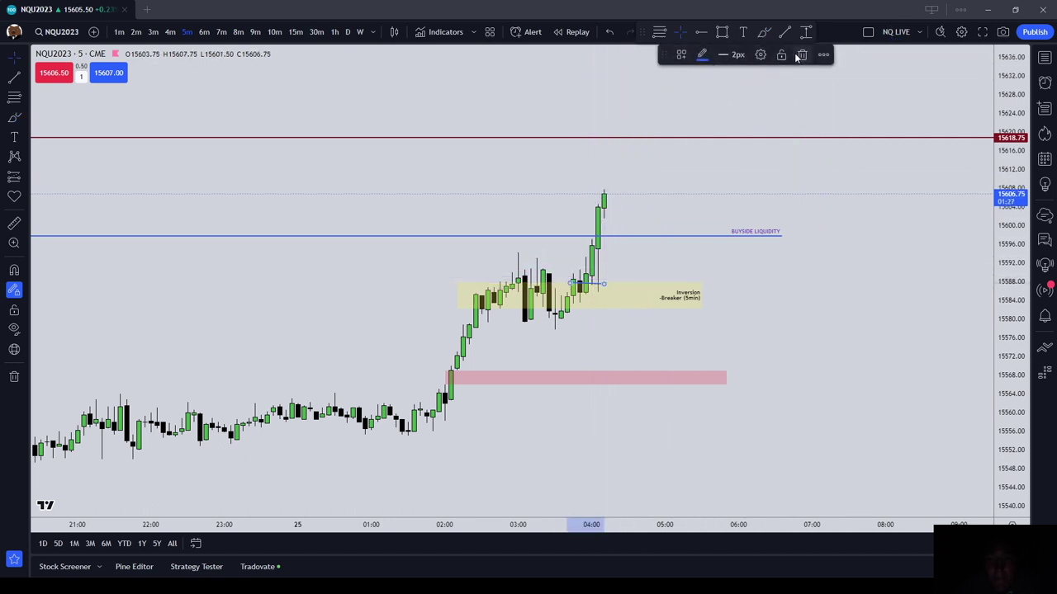
key(Delete)
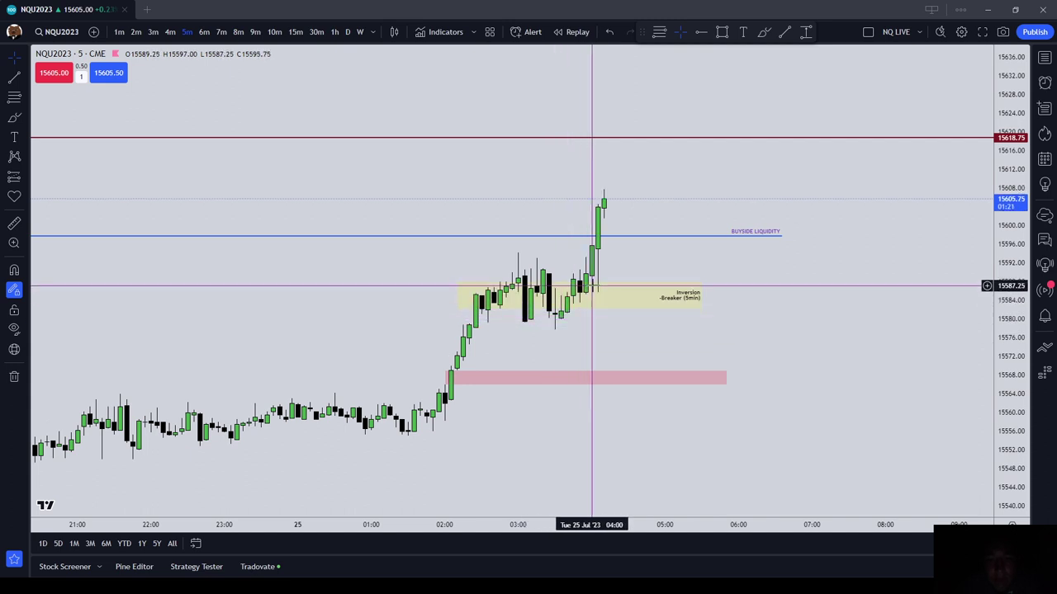
Examine the buyside liquidity line from its 24 July 14:00 high across to the latest candles
scroll(594, 293, down, 5)
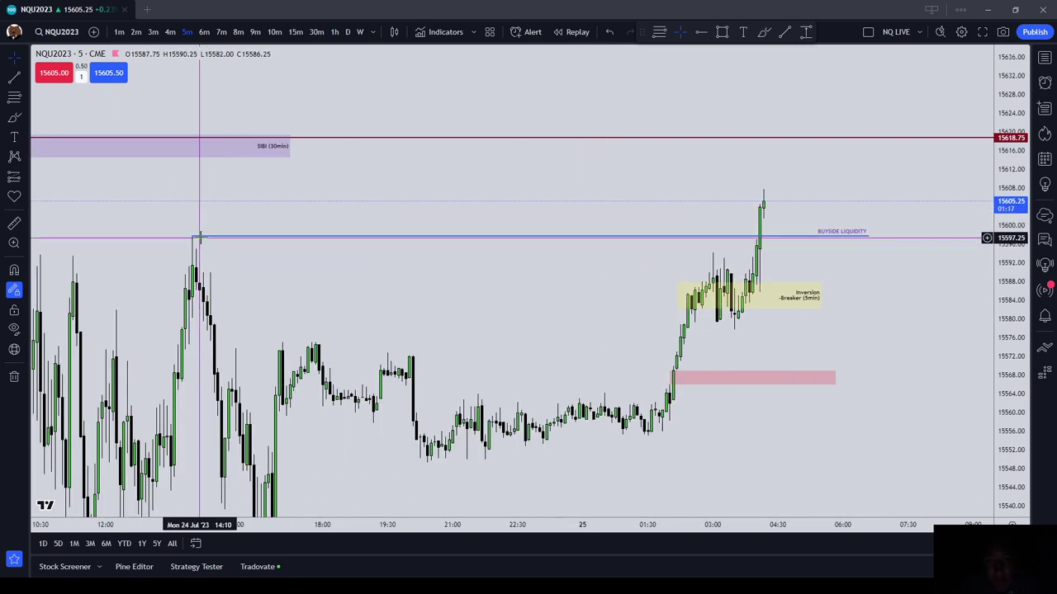
click(200, 238)
scroll(758, 286, up, 2)
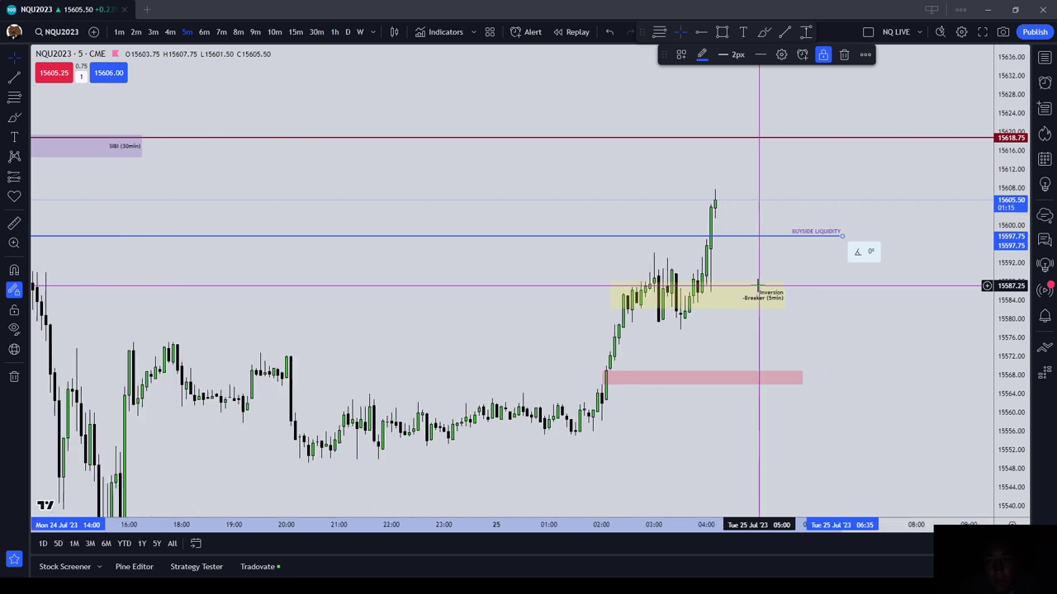
scroll(758, 286, up, 3)
scroll(702, 179, up, 1)
drag(702, 179, 781, 207)
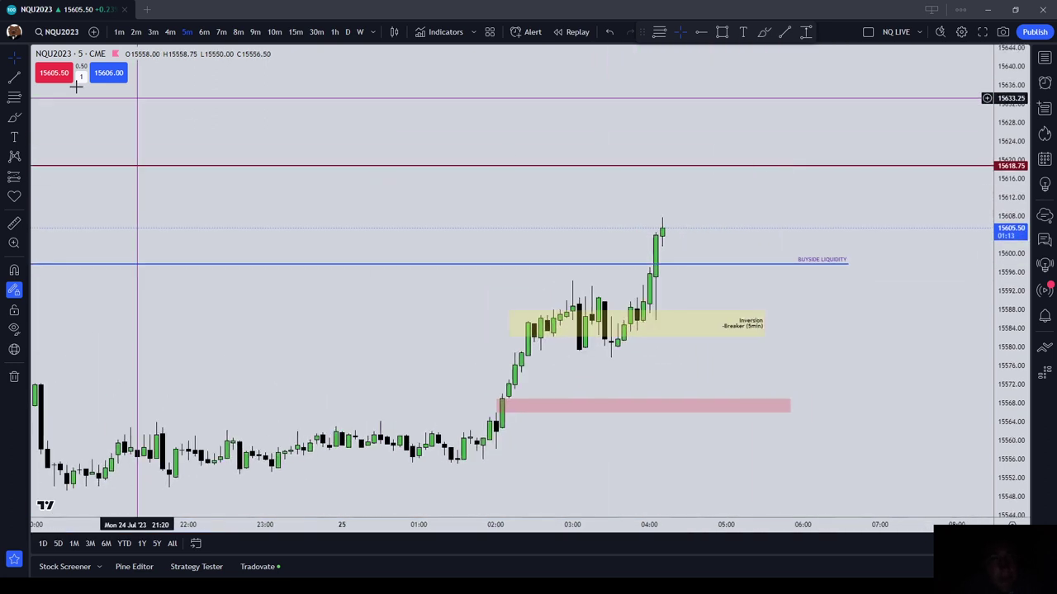
Brush a line just below the breaker zone from about 02:50 to 04:15, and brush and remove an ellipse near the 03:45 candle
scroll(642, 354, down, 1)
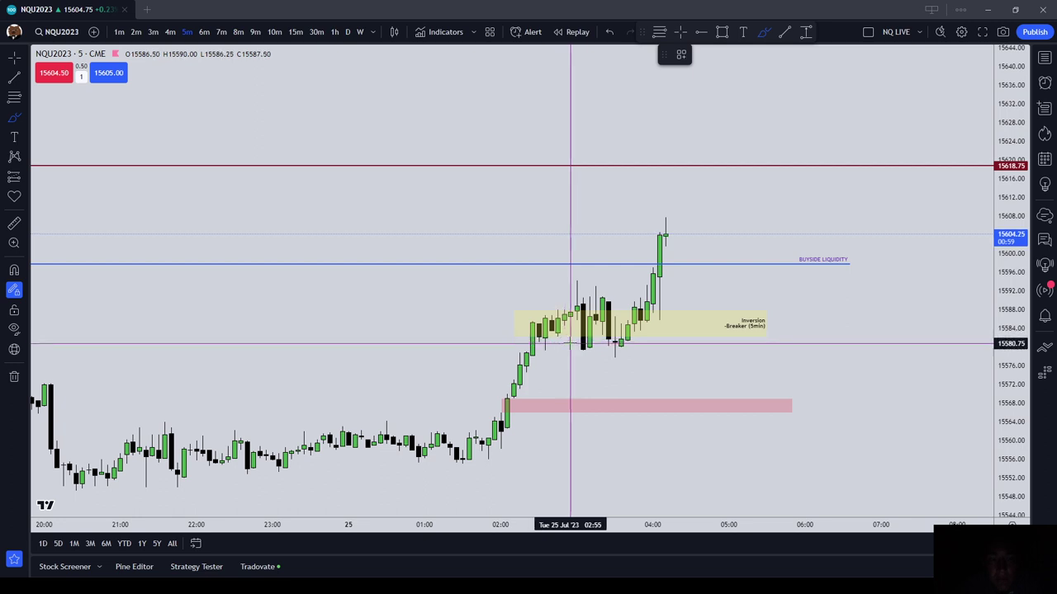
click(564, 342)
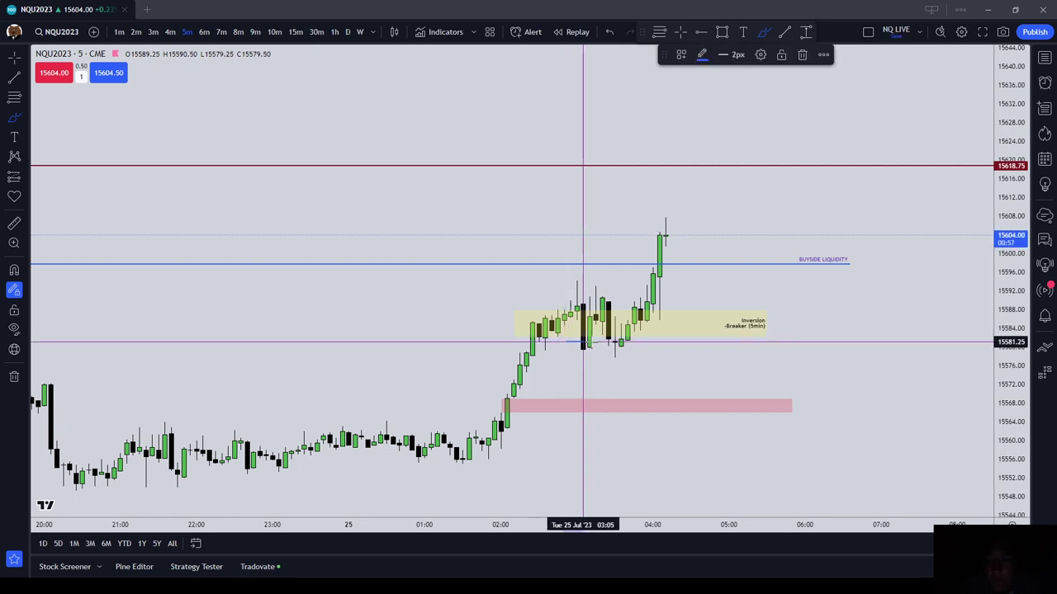
mouse_move(633, 343)
mouse_down()
mouse_move(672, 345)
mouse_move(640, 318)
mouse_up()
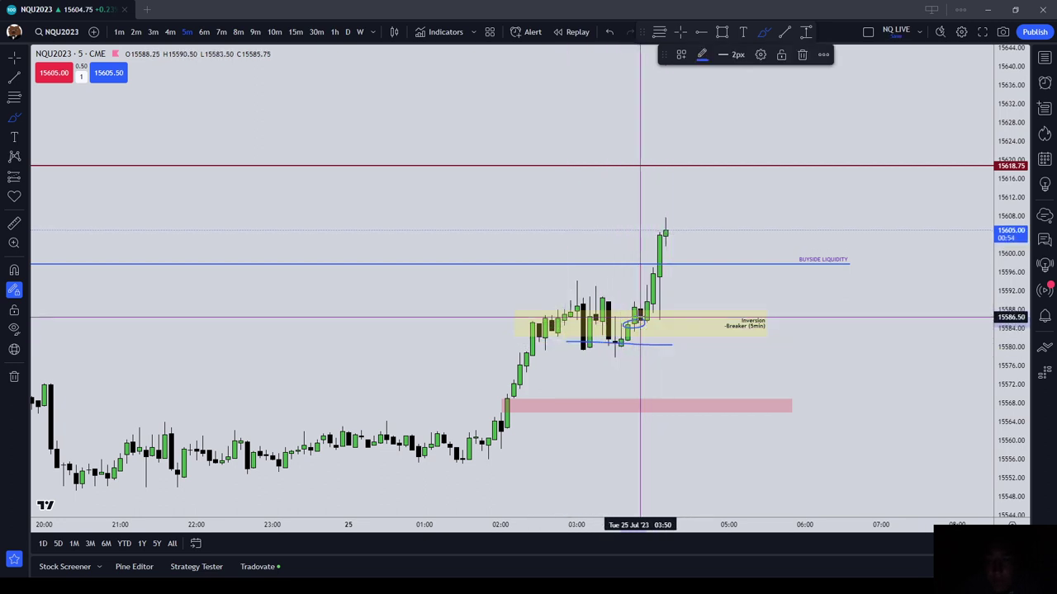
click(800, 53)
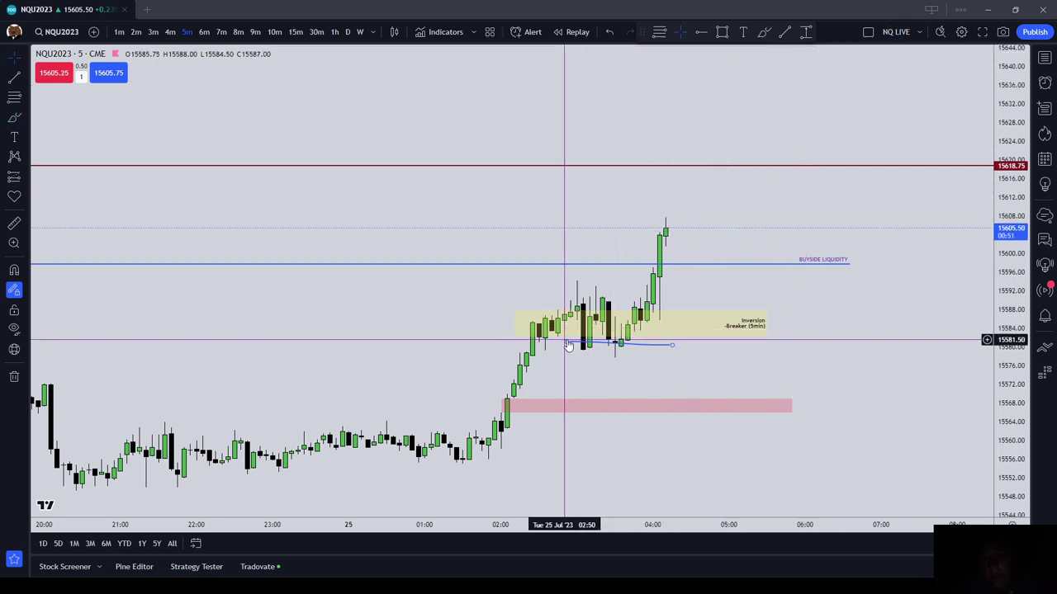
Review the move from the inversion breaker through buyside liquidity against the 30-minute SIBI zone and the 24 July price action
scroll(568, 333, down, 4)
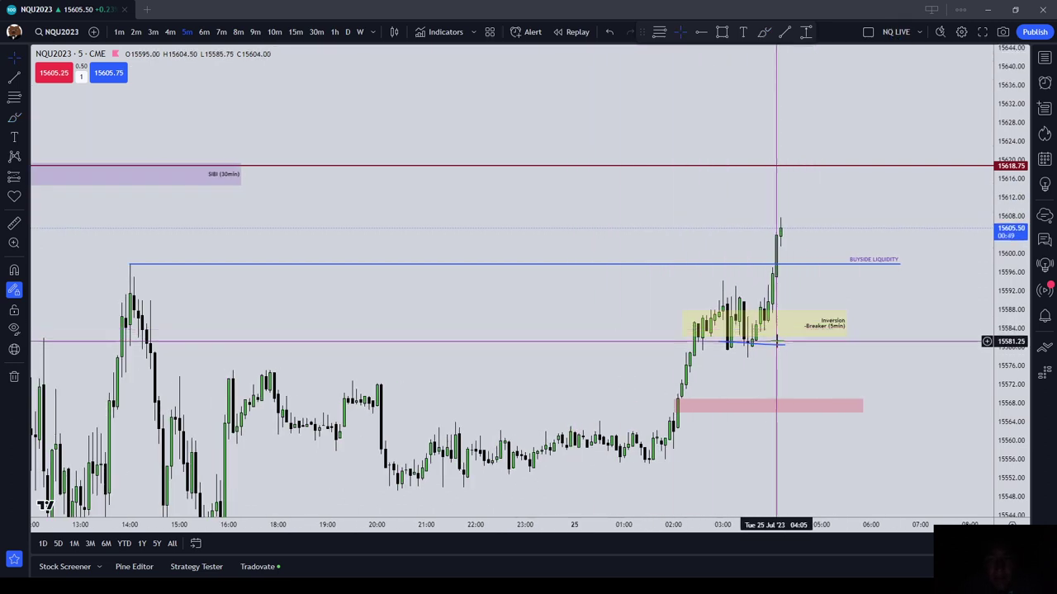
scroll(471, 165, down, 4)
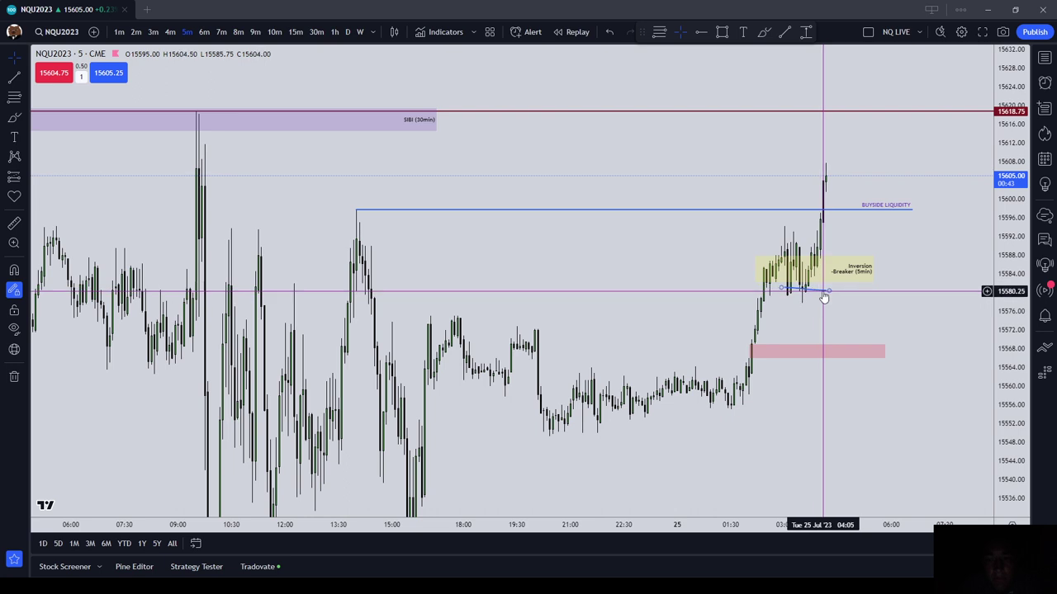
drag(891, 297, 720, 329)
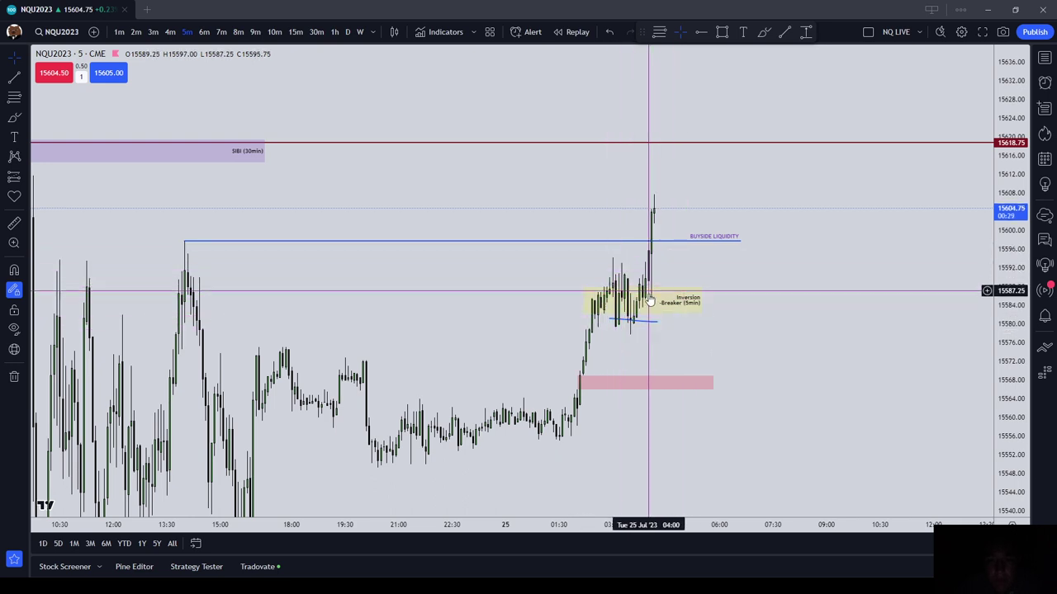
scroll(672, 198, down, 2)
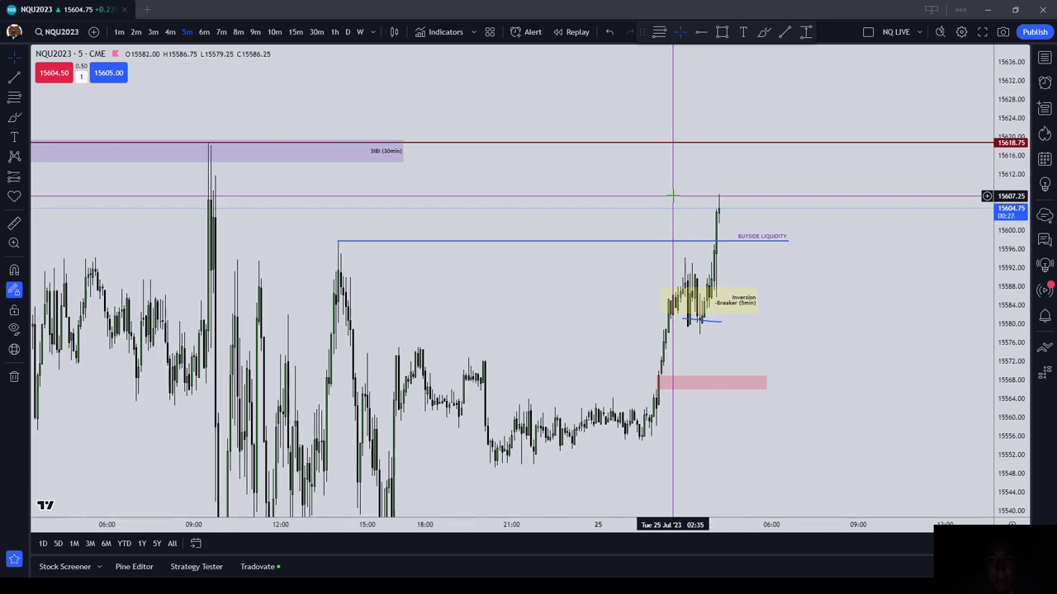
scroll(752, 191, up, 4)
scroll(695, 291, up, 2)
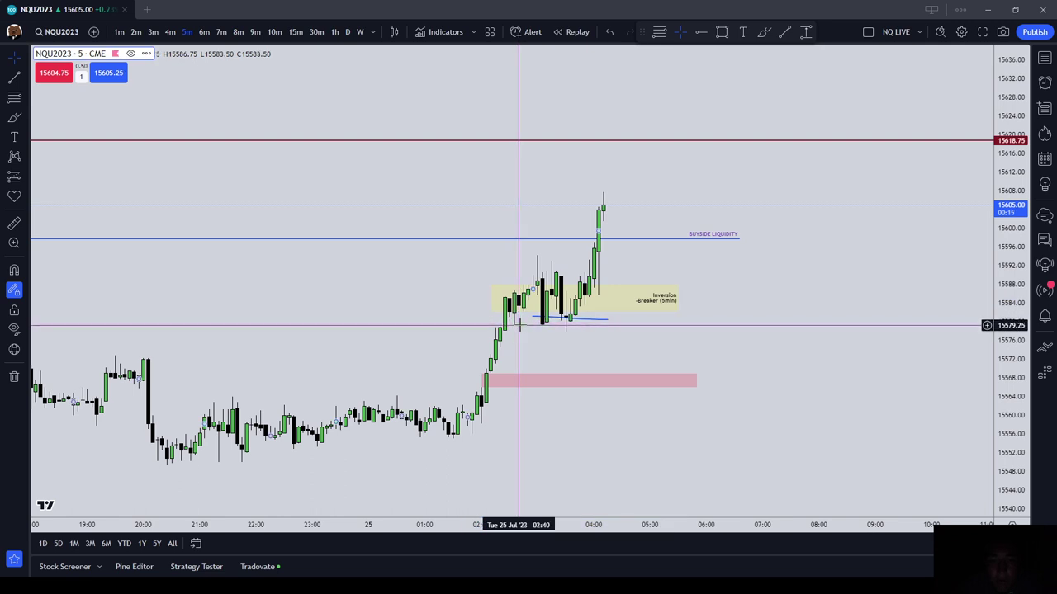
Delete the brushed line just below the breaker zone
click(598, 320)
click(800, 56)
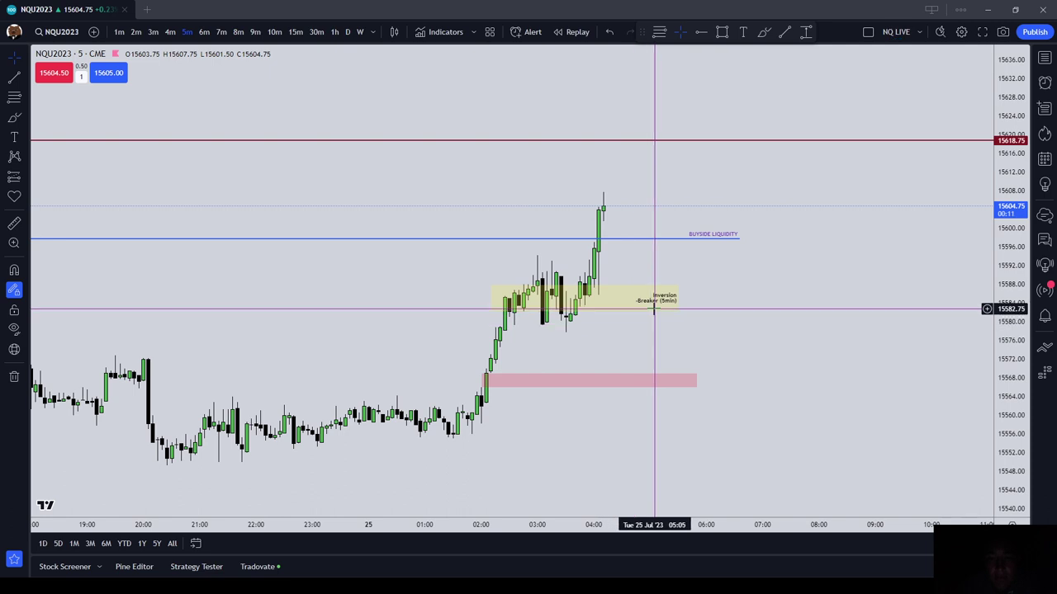
click(660, 303)
click(721, 290)
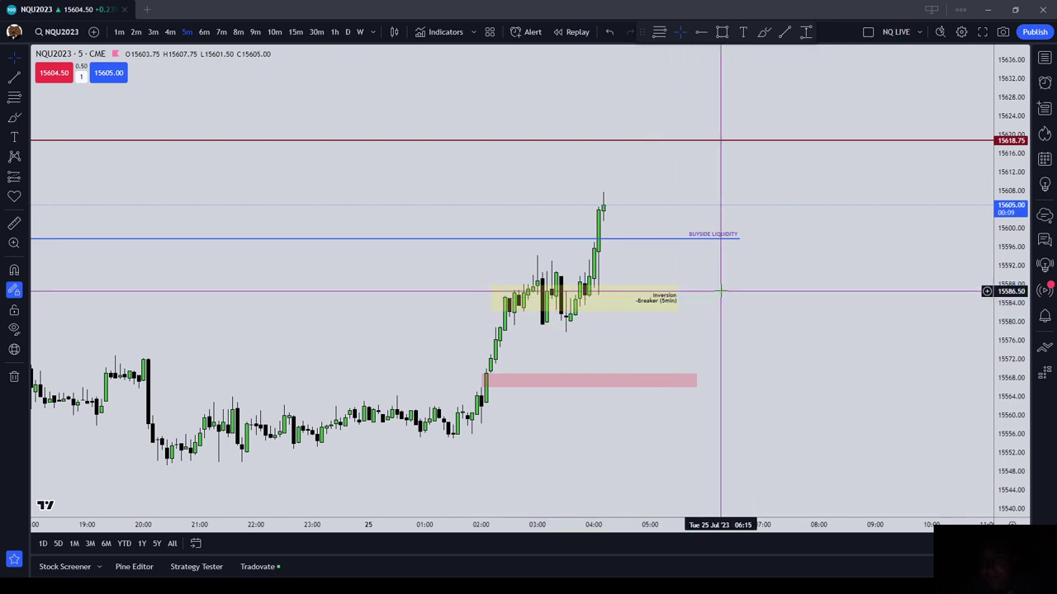
Brush an ellipse inside the breaker zone around the 03:15 to 03:55 candles and a stroke up to the buyside liquidity line
scroll(642, 163, down, 3)
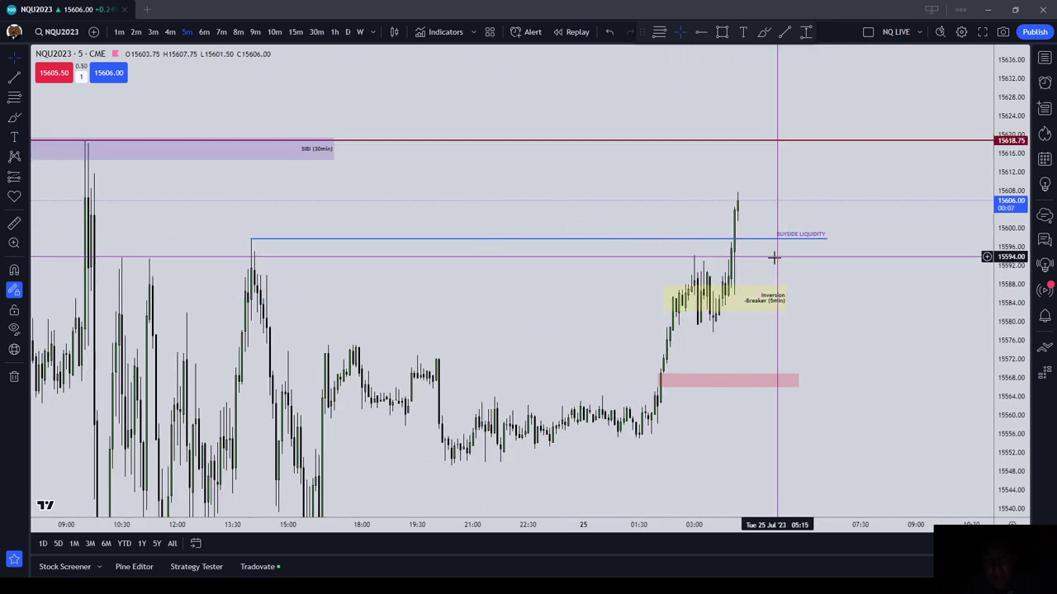
scroll(743, 308, up, 1)
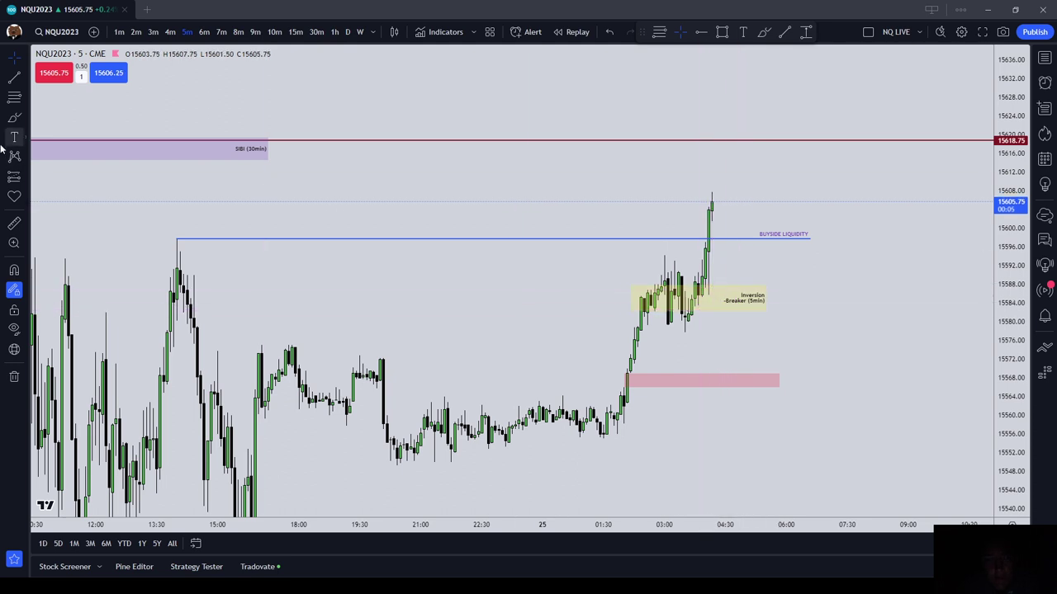
click(14, 117)
click(683, 307)
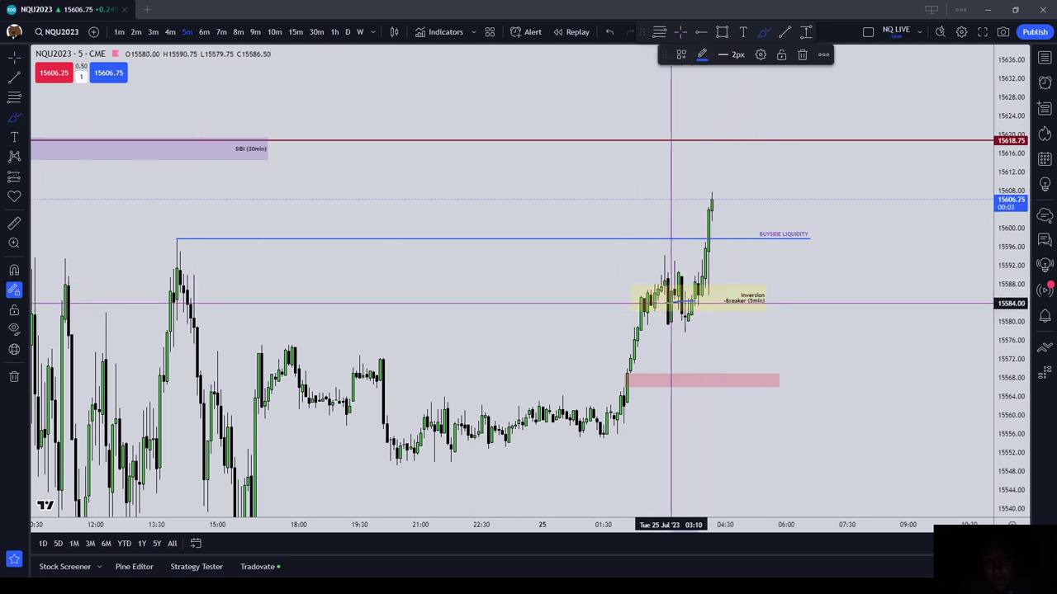
drag(688, 309, 705, 301)
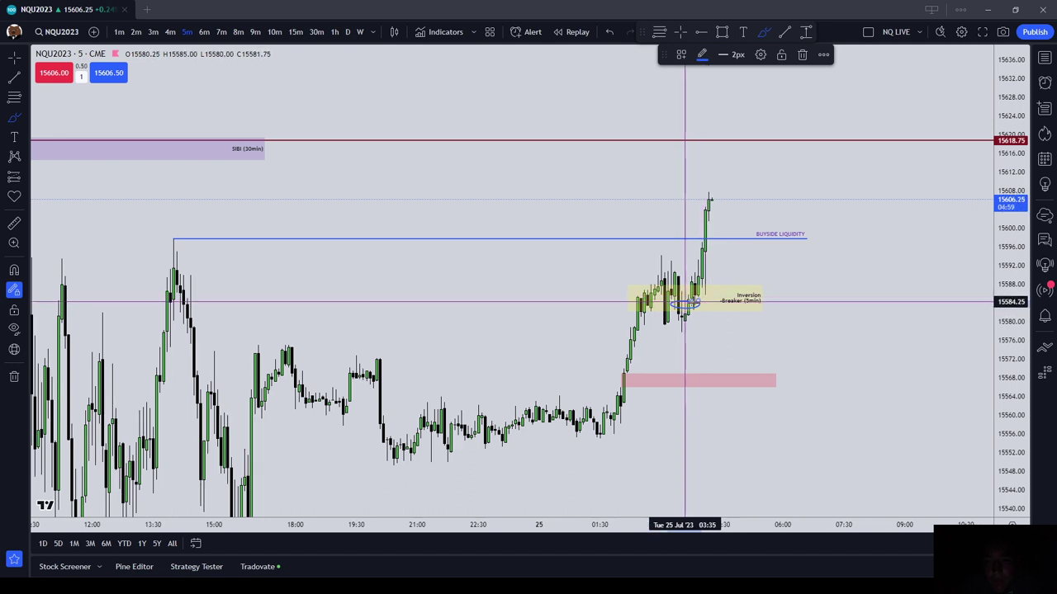
drag(702, 301, 708, 242)
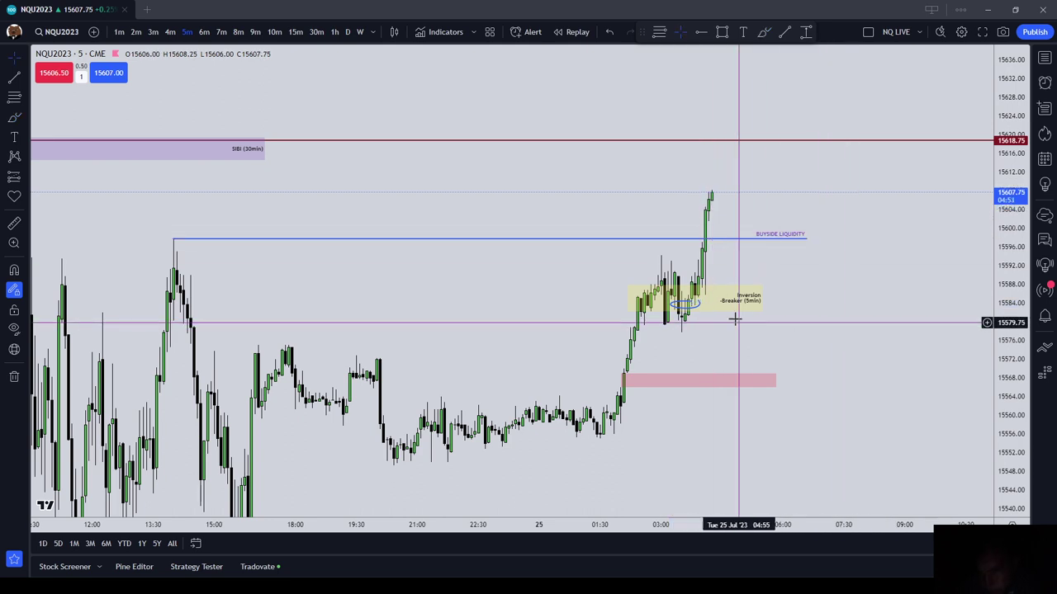
Delete the brushed ellipse inside the breaker zone
mouse_move(736, 316)
mouse_down()
mouse_move(696, 306)
mouse_move(768, 200)
mouse_up()
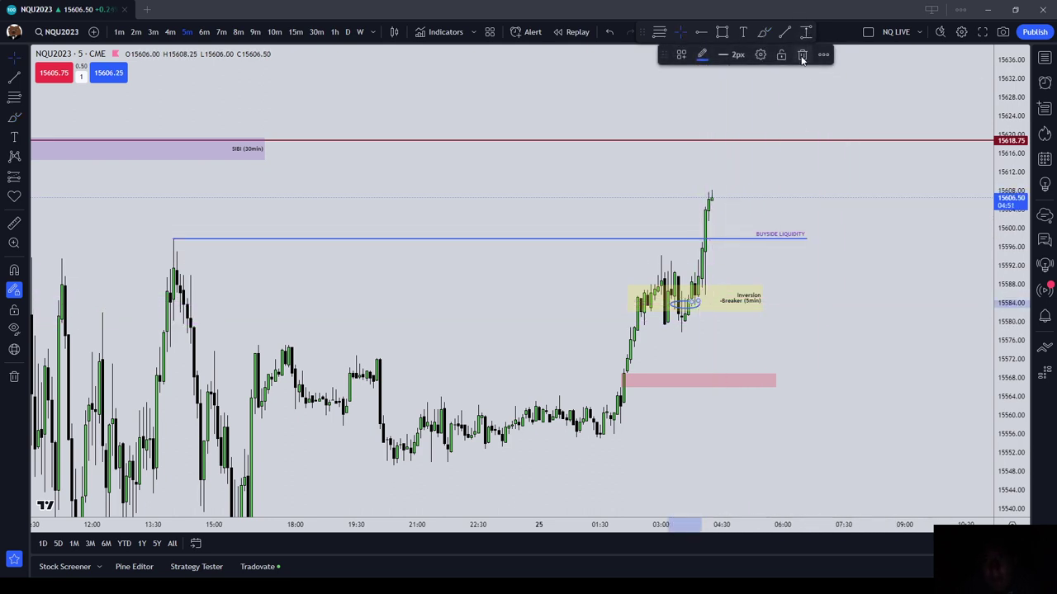
click(802, 55)
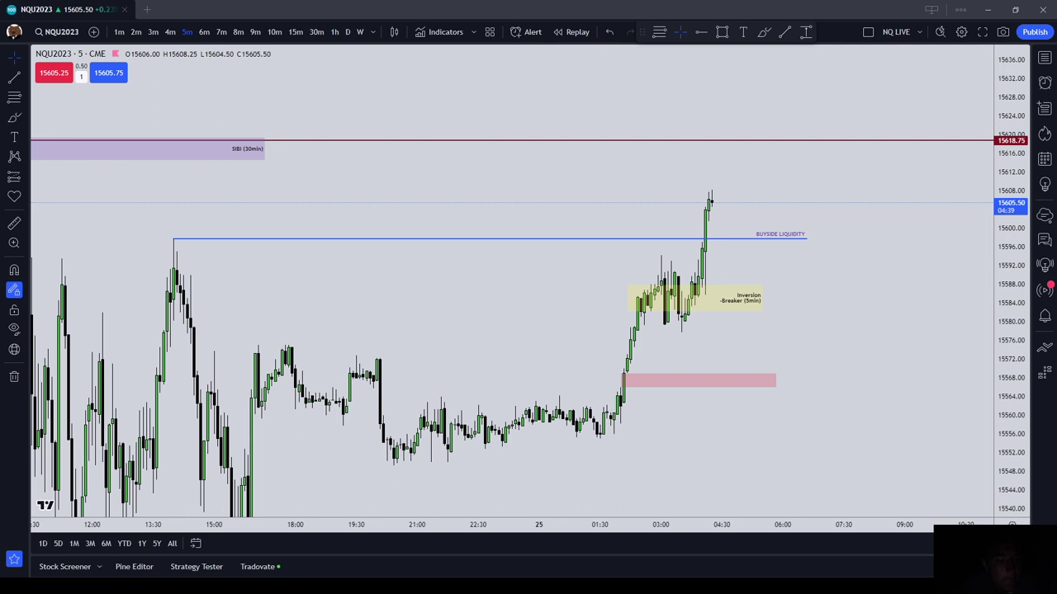
scroll(747, 323, up, 2)
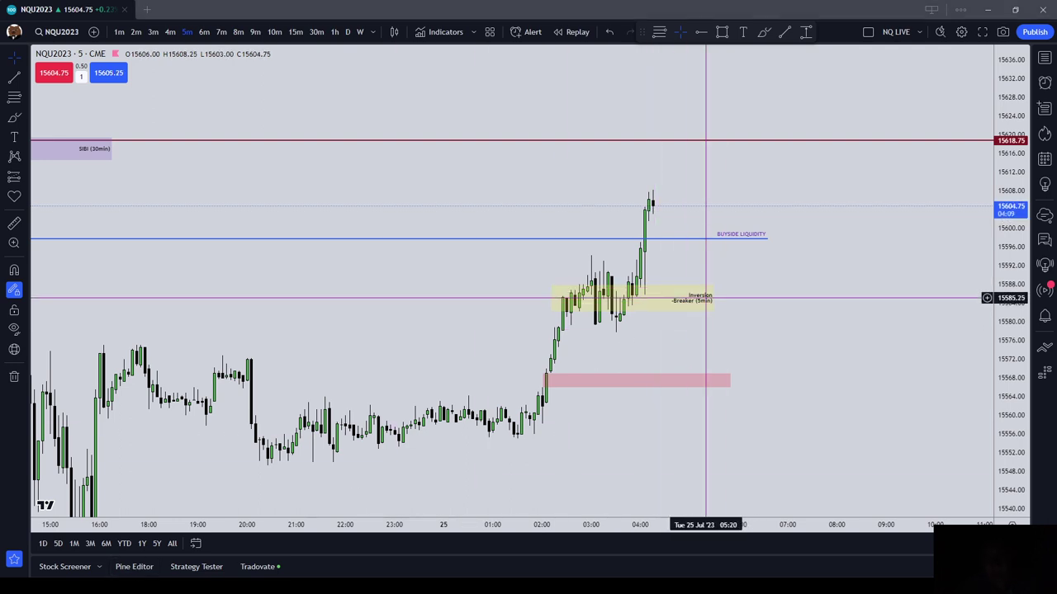
scroll(708, 313, down, 1)
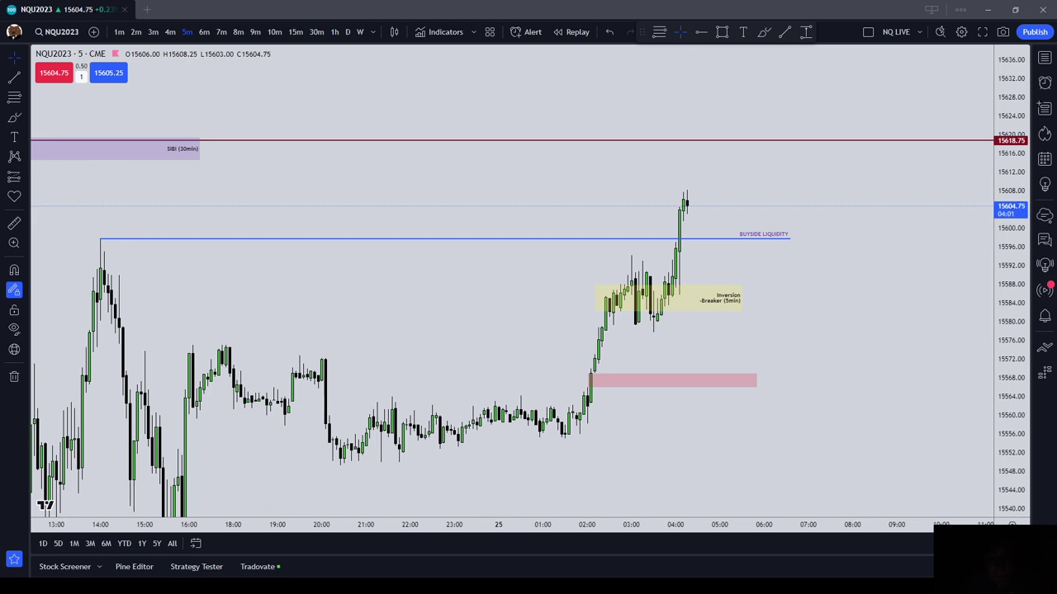
scroll(708, 264, up, 1)
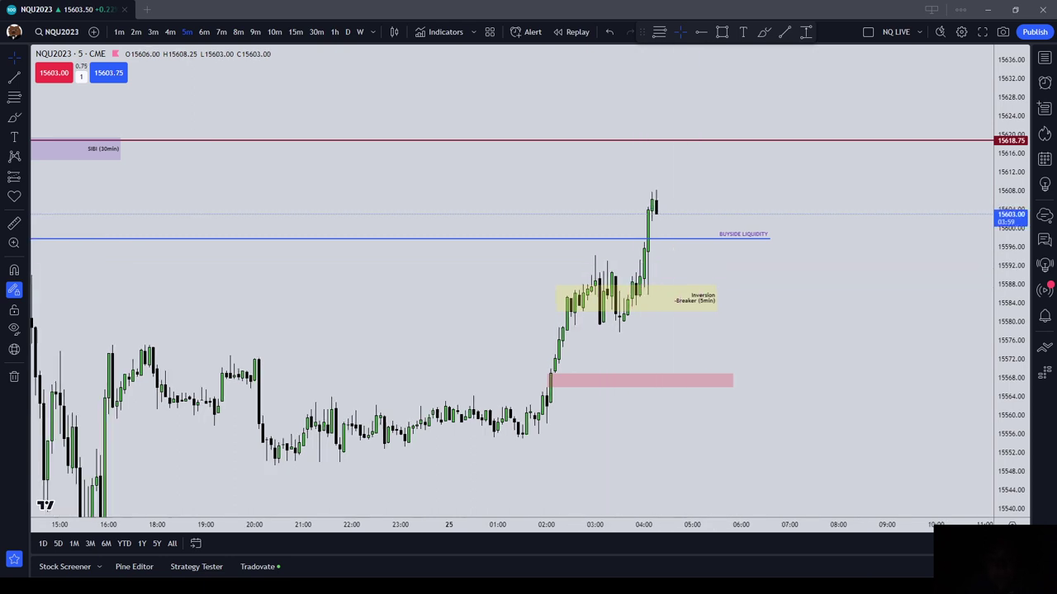